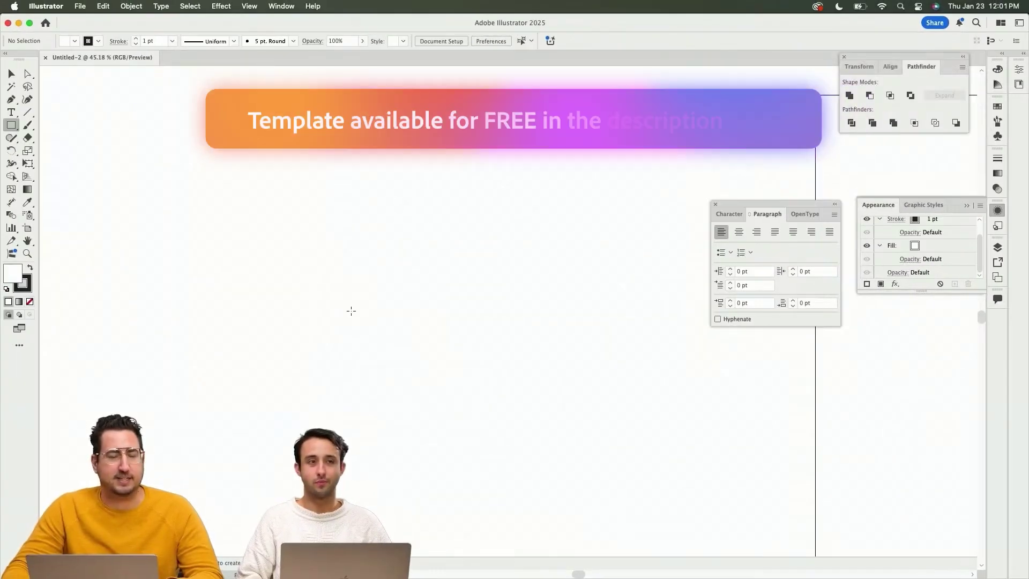
Draw a square, rotate it 45° into a diamond and delete its top anchor to form a V
drag(359, 295, 419, 353)
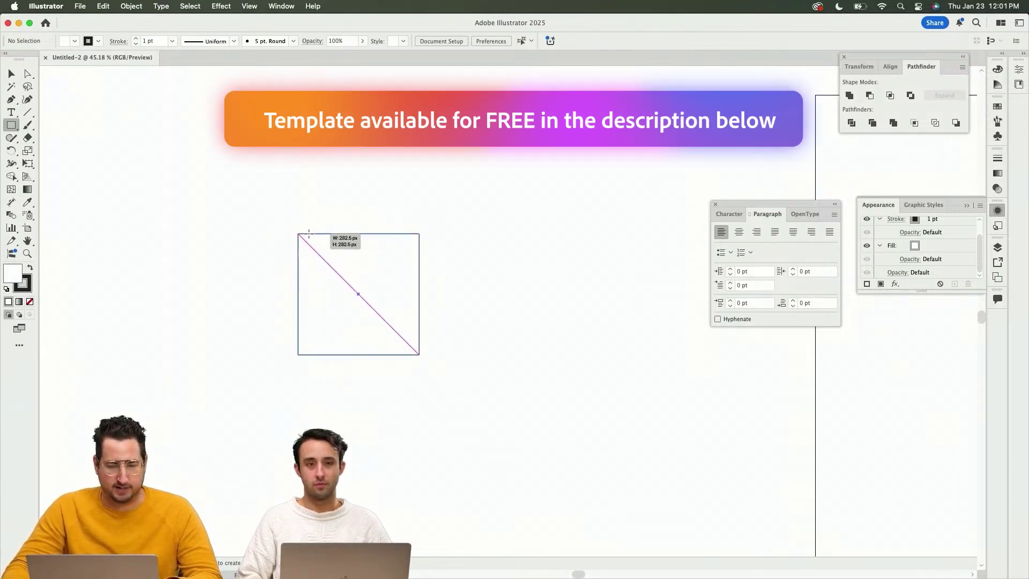
key(r)
drag(452, 299, 492, 263)
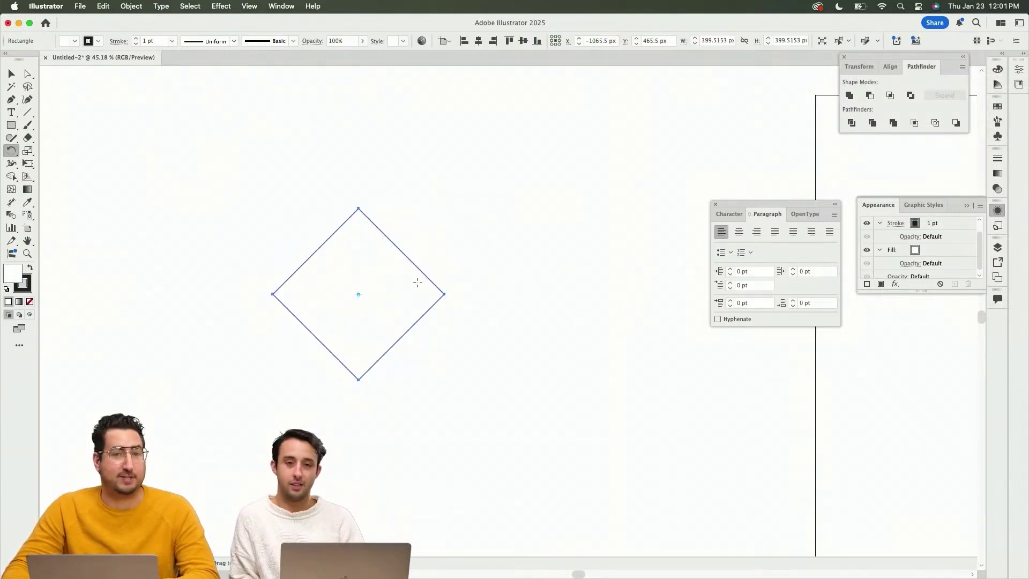
key(a)
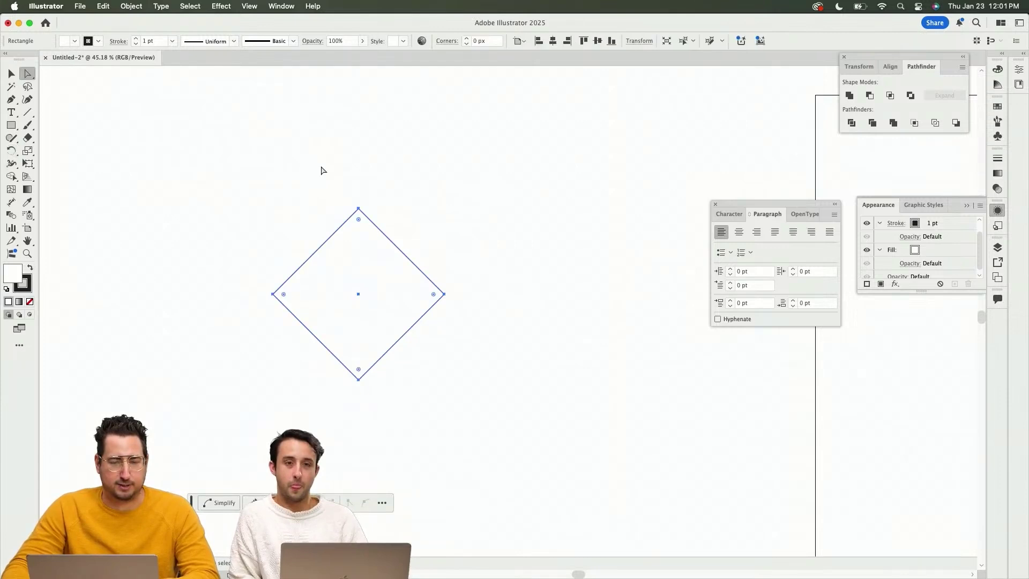
click(358, 210)
key(Delete)
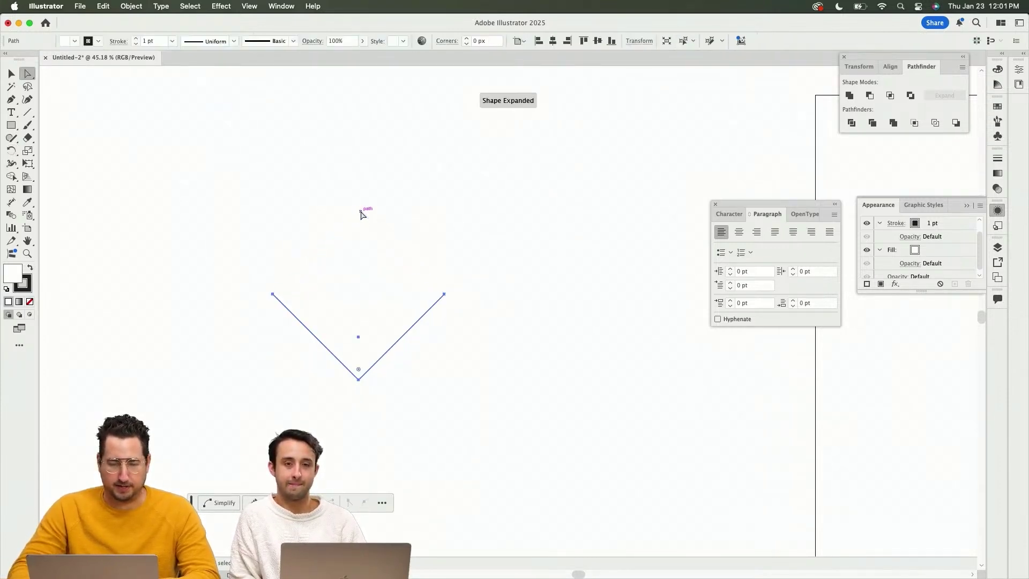
key(super+z)
key(v)
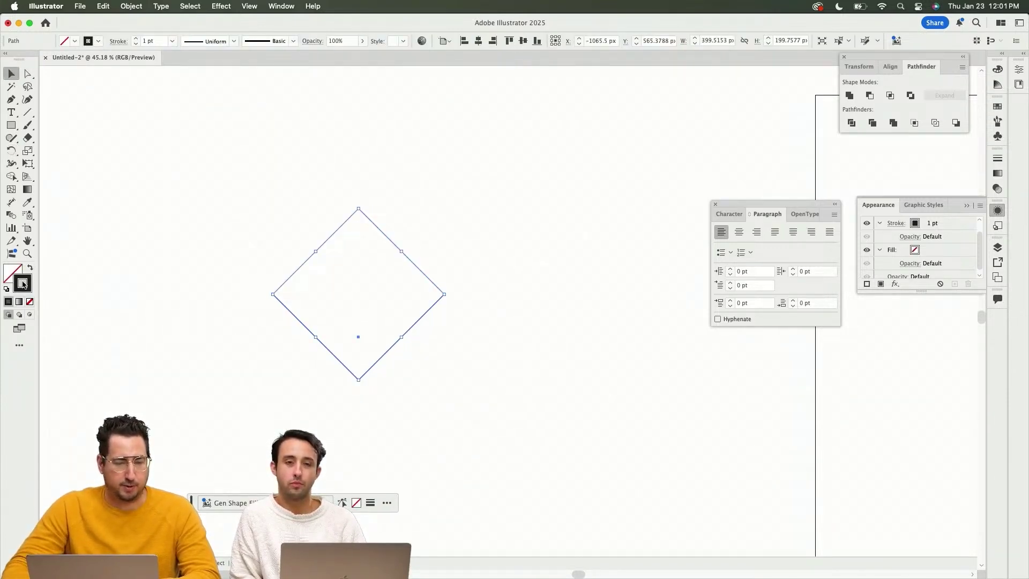
Give the V a thick pink stroke with round caps
double_click(23, 283)
click(500, 246)
key(Return)
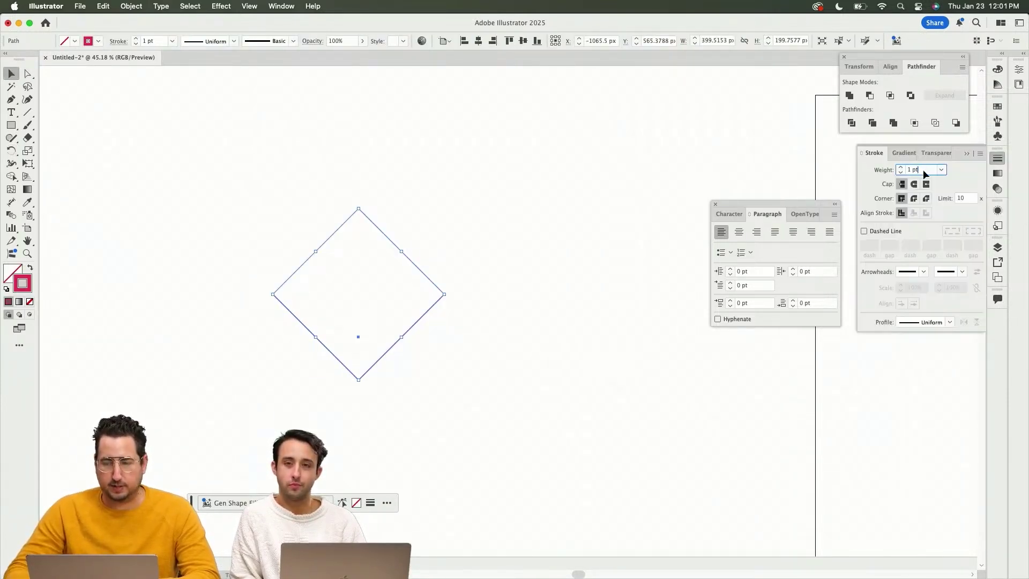
scroll(924, 174, up, 5)
scroll(924, 174, up, 5)
scroll(923, 174, up, 10)
click(915, 184)
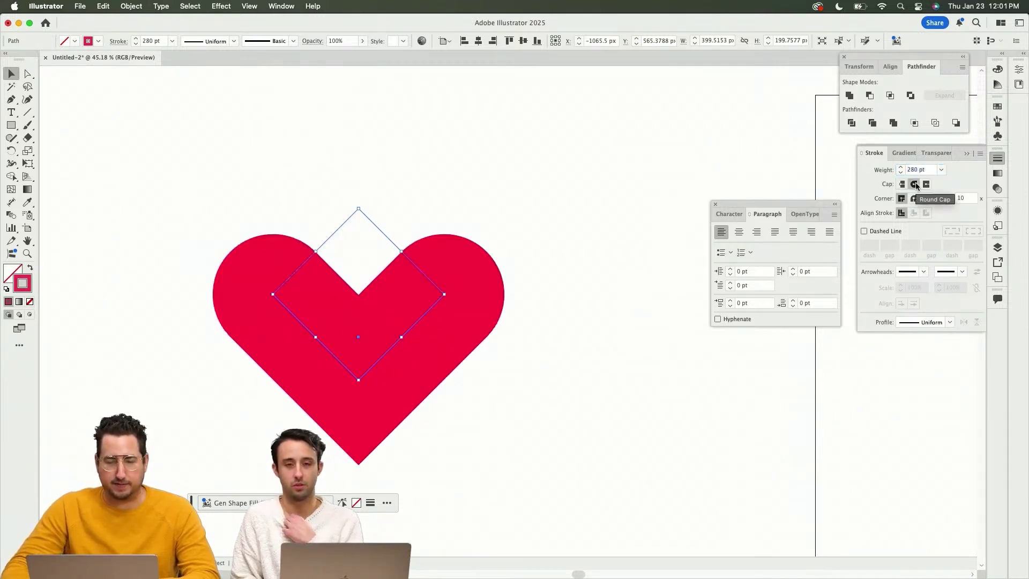
scroll(924, 170, up, 3)
scroll(924, 169, up, 3)
scroll(923, 170, up, 3)
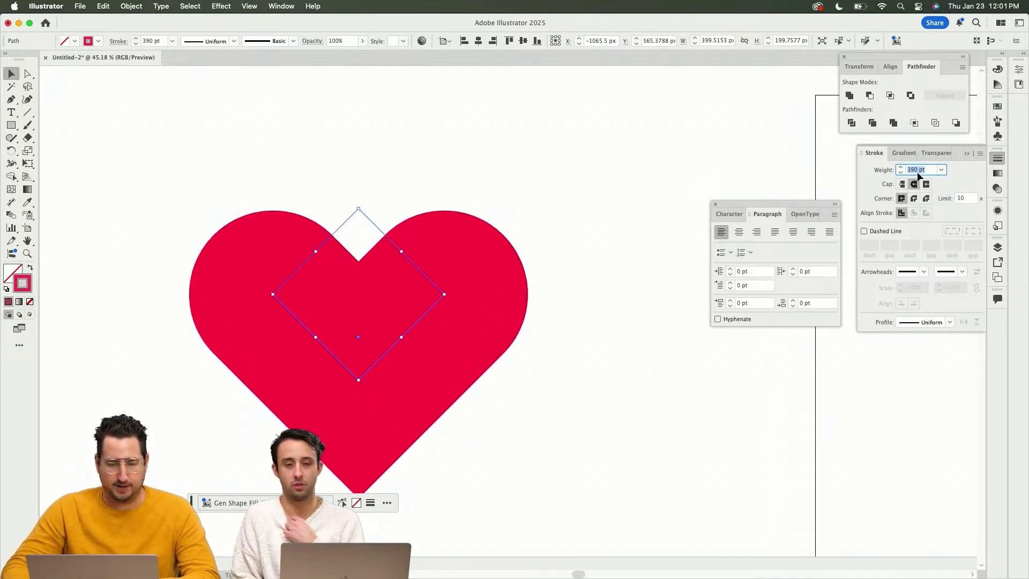
scroll(923, 170, up, 3)
Expand the stroke into a filled heart and place a salmon-pink copy to its left
click(131, 6)
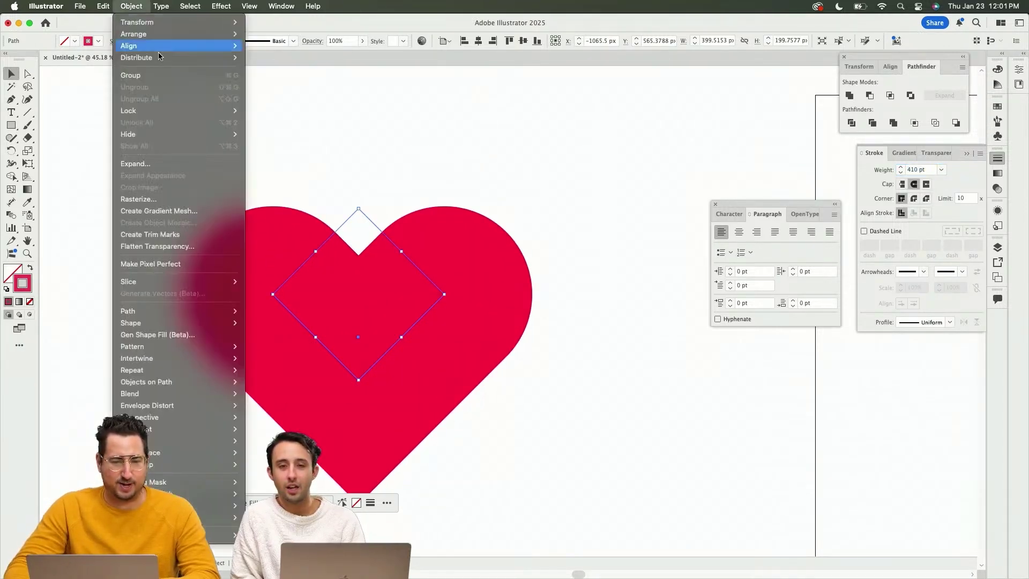
click(157, 170)
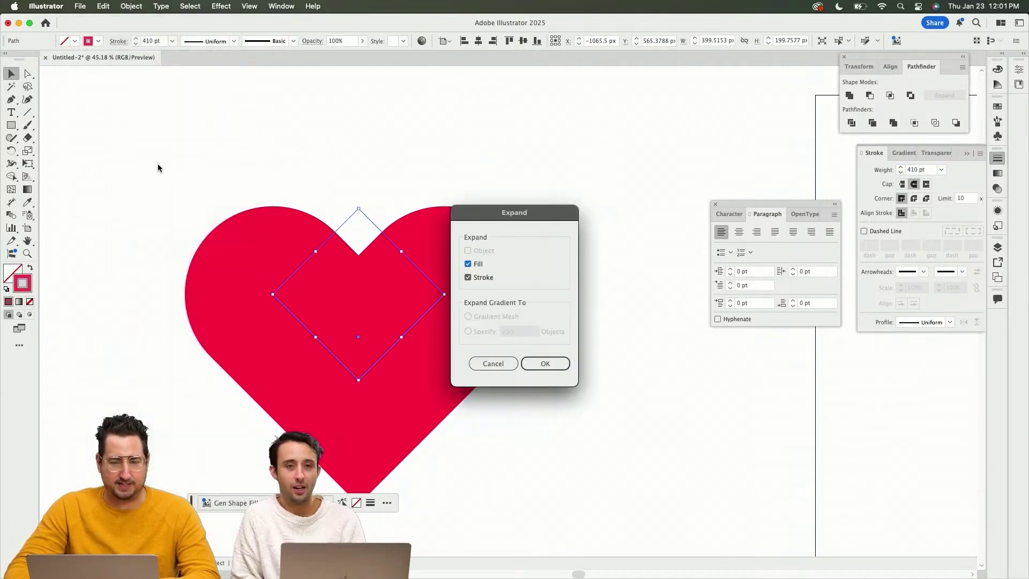
click(547, 366)
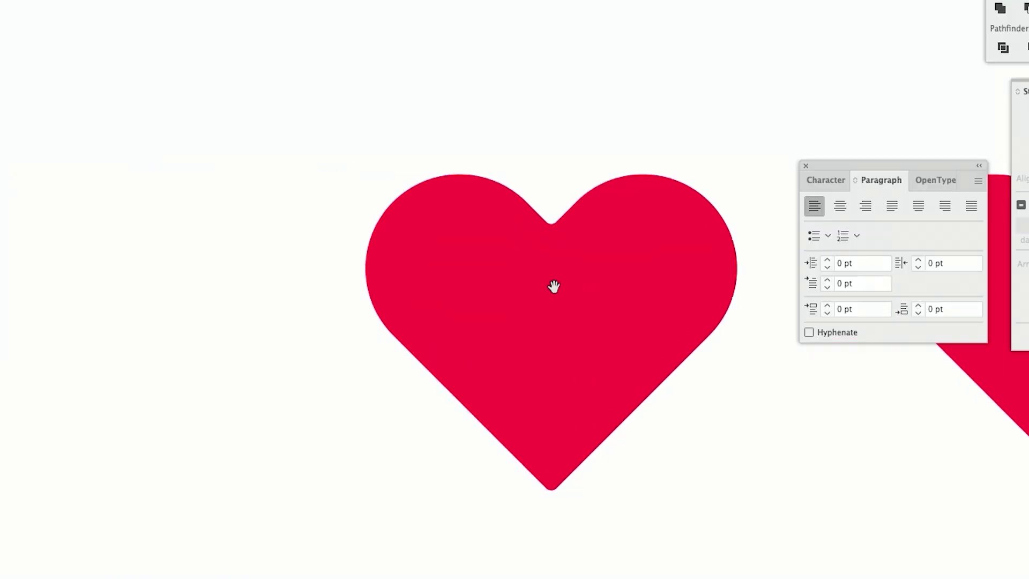
drag(552, 285, 150, 276)
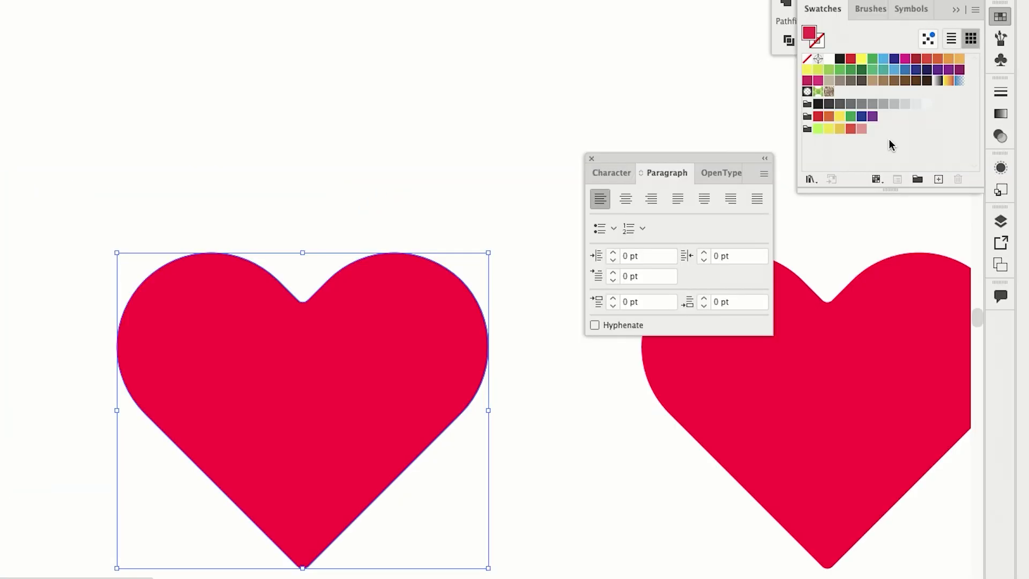
click(861, 128)
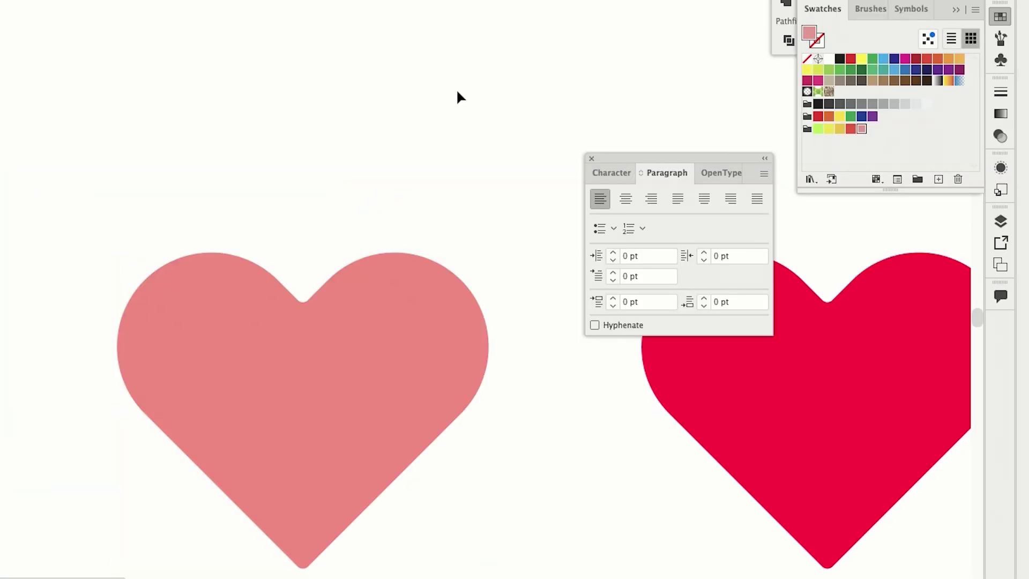
Apply Extrude & Bevel 3D to the pink heart with a Round bevel
click(223, 5)
mouse_move(246, 81)
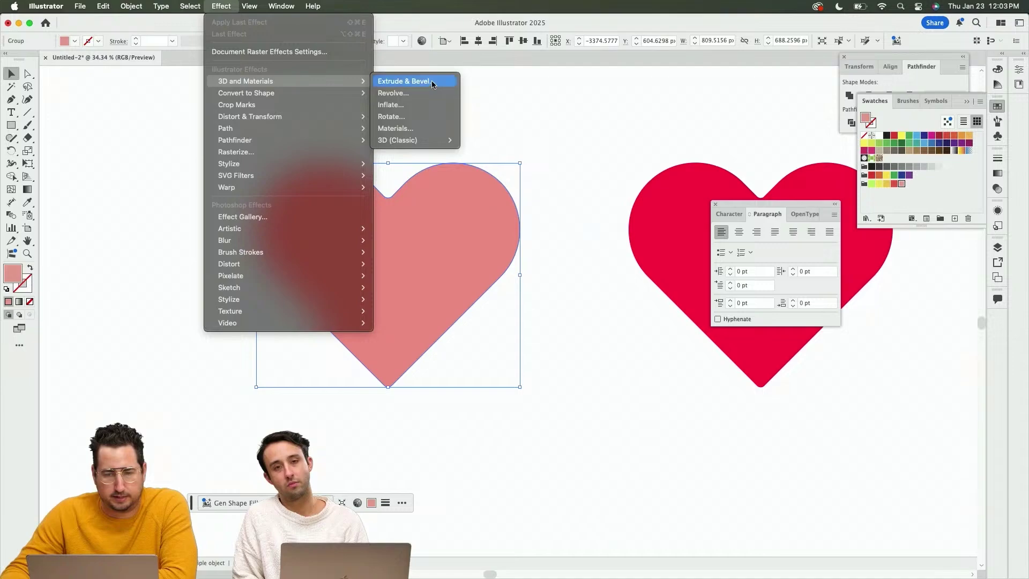
click(433, 81)
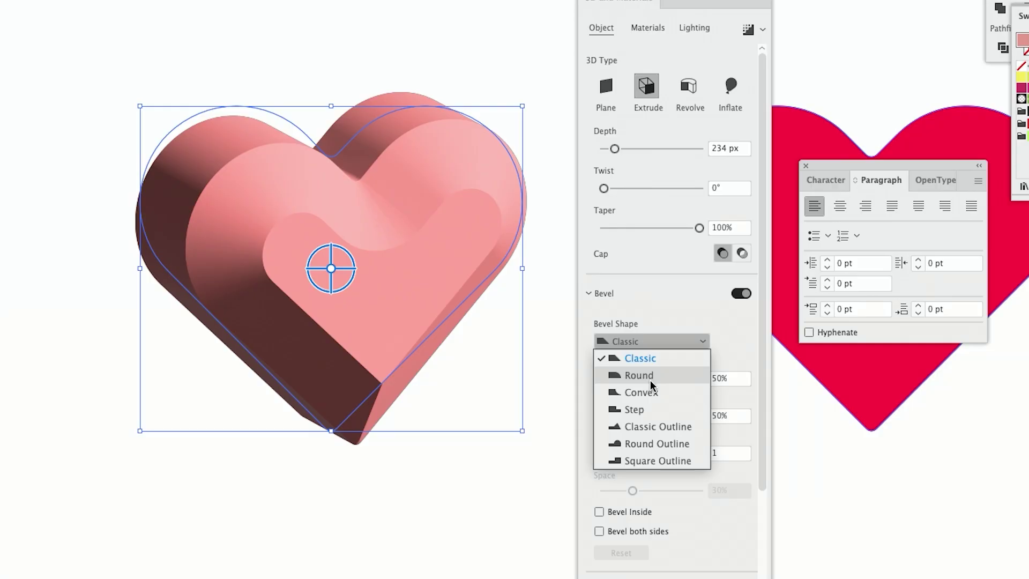
click(638, 376)
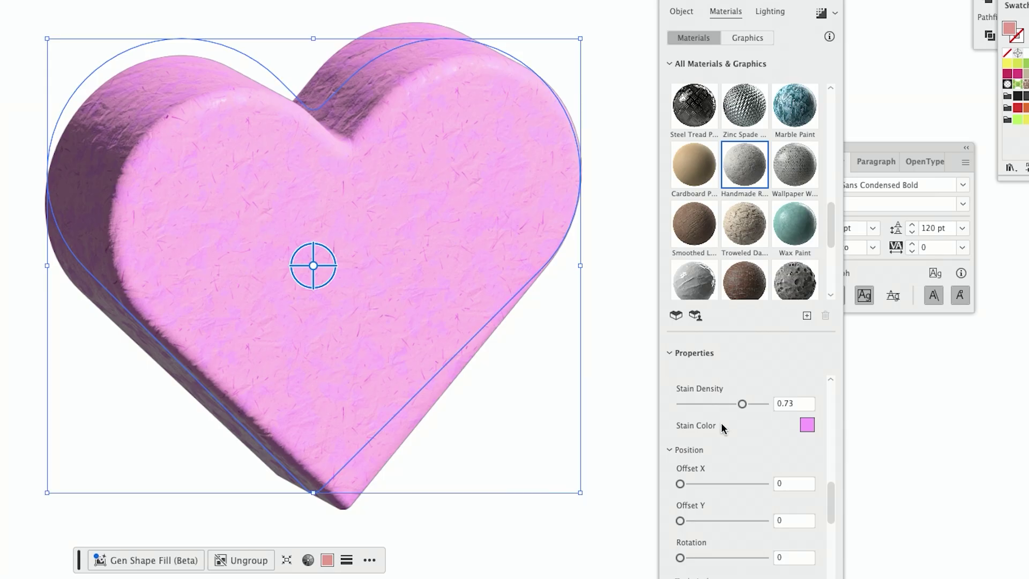
scroll(721, 428, down, 2)
scroll(721, 427, down, 2)
scroll(721, 427, down, 3)
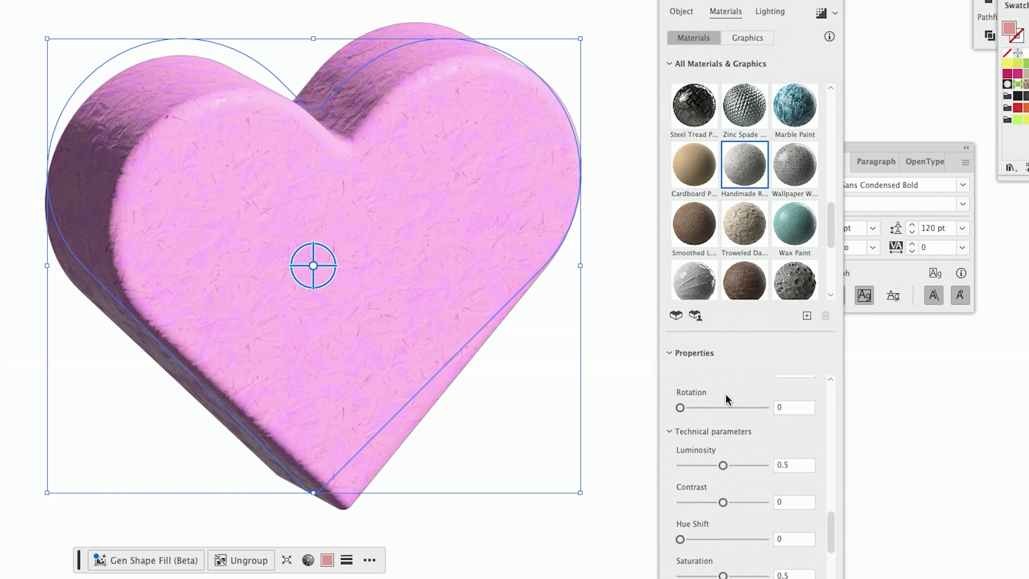
scroll(732, 405, down, 2)
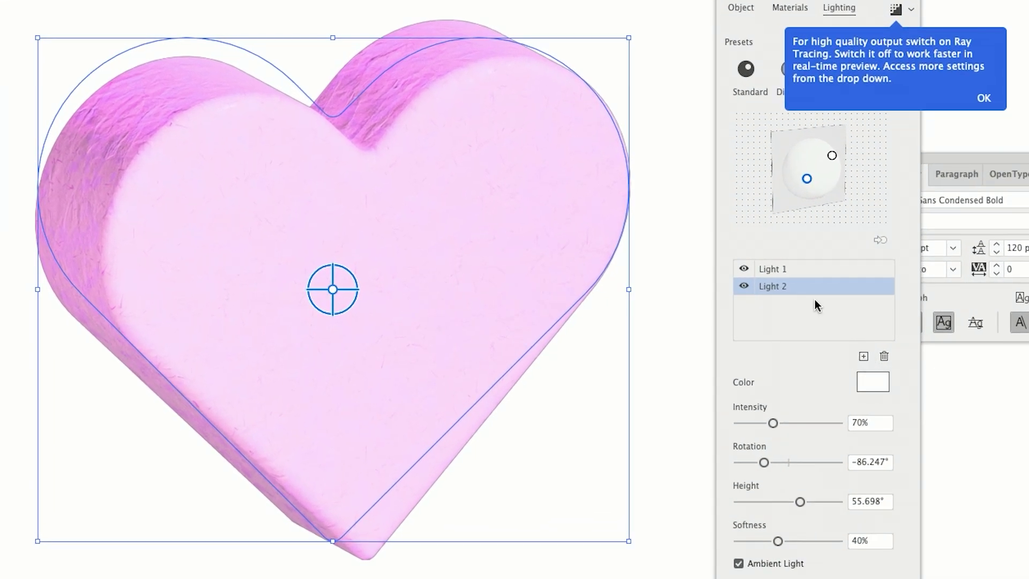
Reposition Light 2 and change its colour to cyan
drag(808, 180, 806, 181)
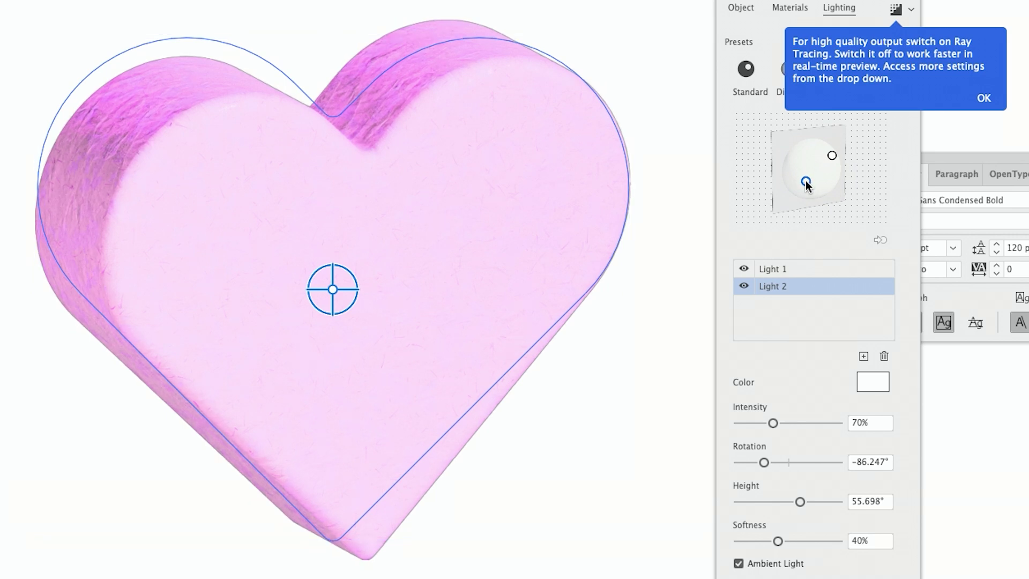
click(875, 383)
text(E0F7FC)
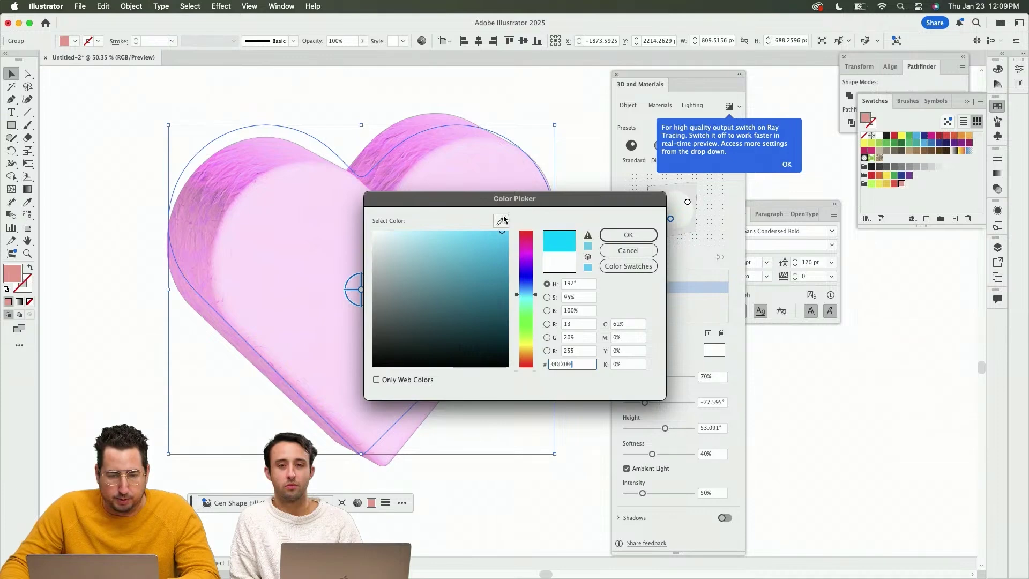
click(641, 233)
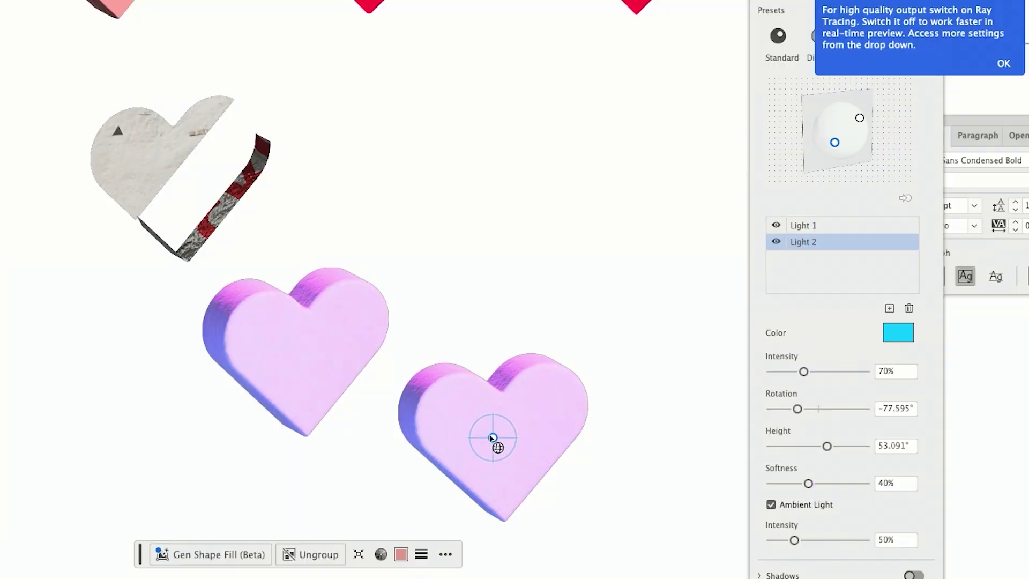
Tilt the 3D heart, apply the Default material at Metallic 1, and rotate it further
drag(492, 437, 462, 414)
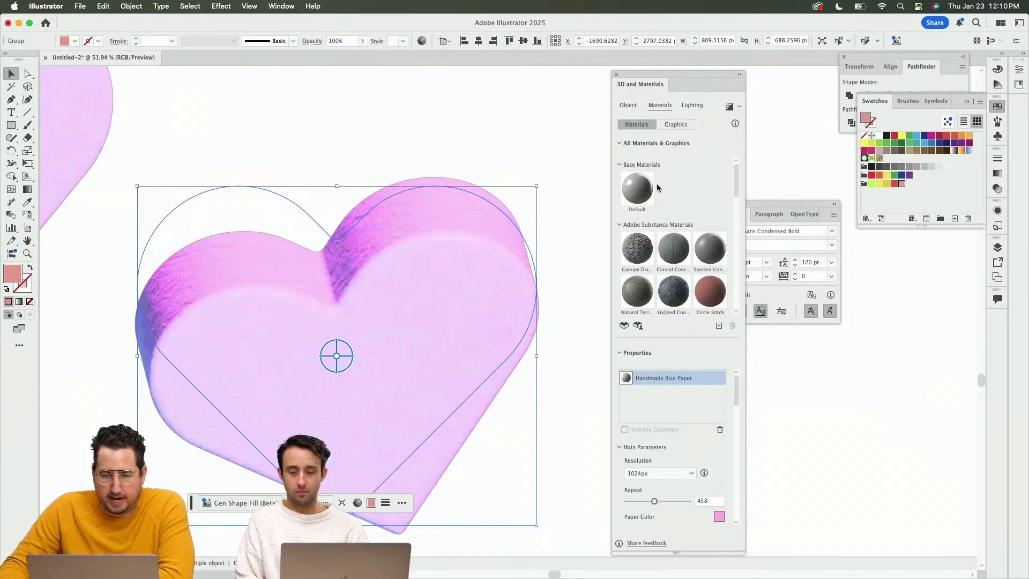
click(651, 189)
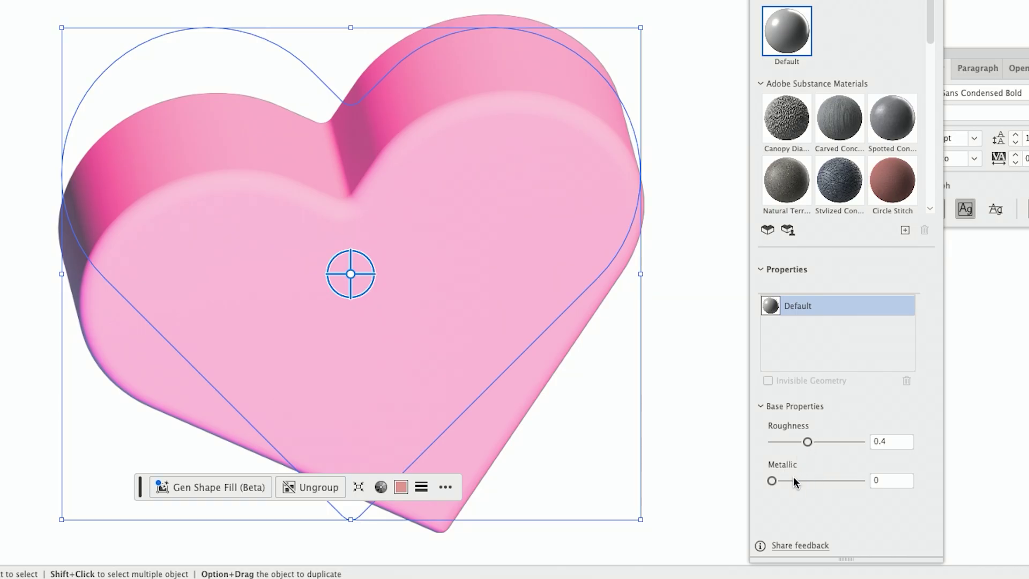
drag(811, 483, 940, 474)
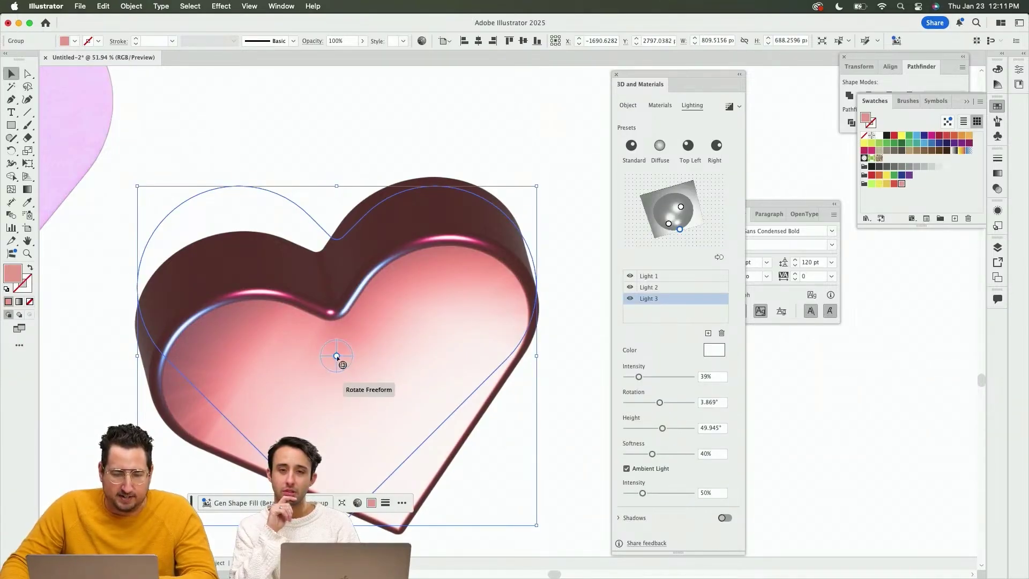
drag(336, 357, 333, 356)
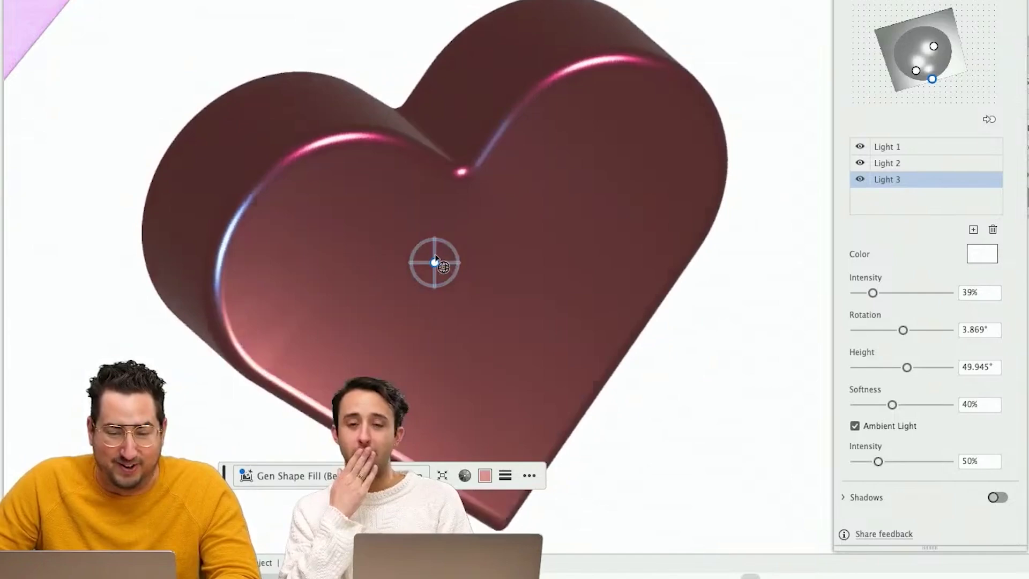
drag(435, 259, 426, 256)
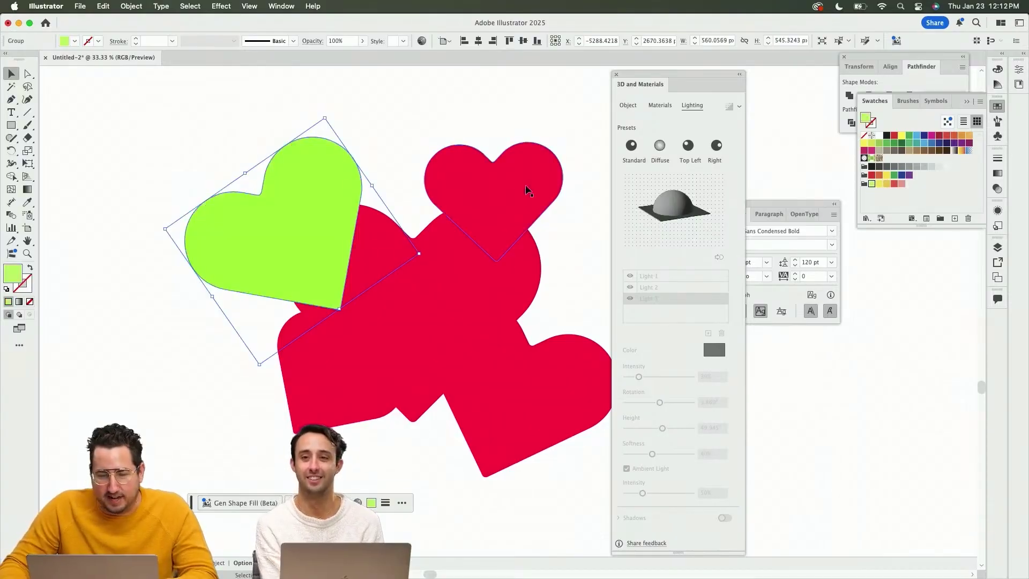
Recolour the top heart yellow and select the red heart beneath it
click(525, 186)
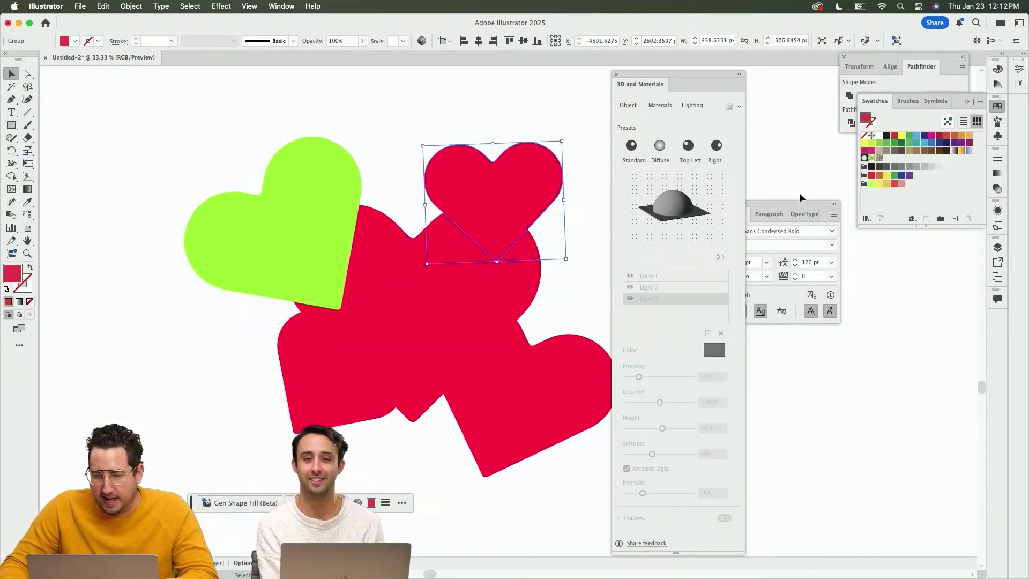
click(879, 184)
click(439, 272)
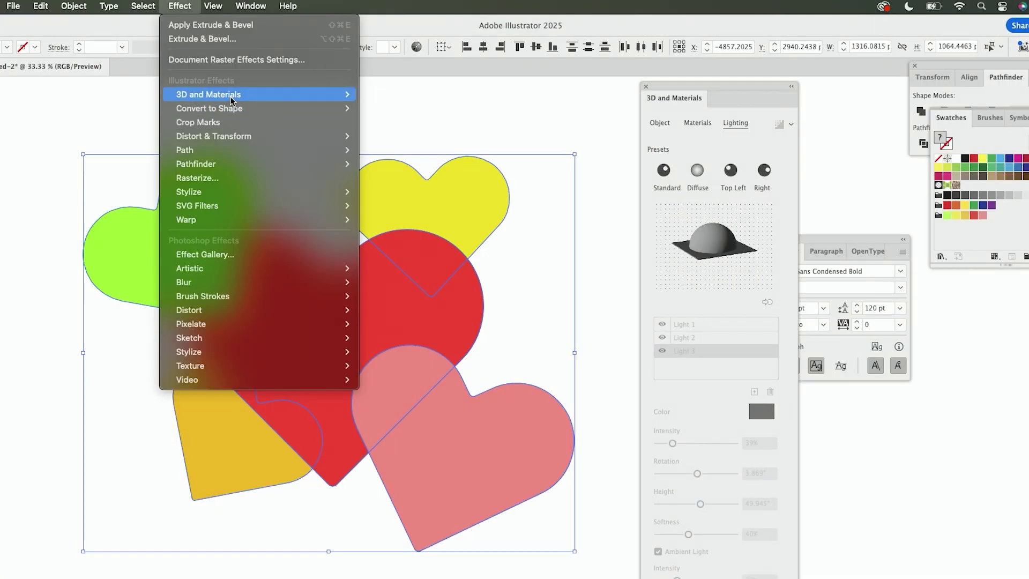
Inflate the hearts into 3D shapes and add a second light
click(407, 123)
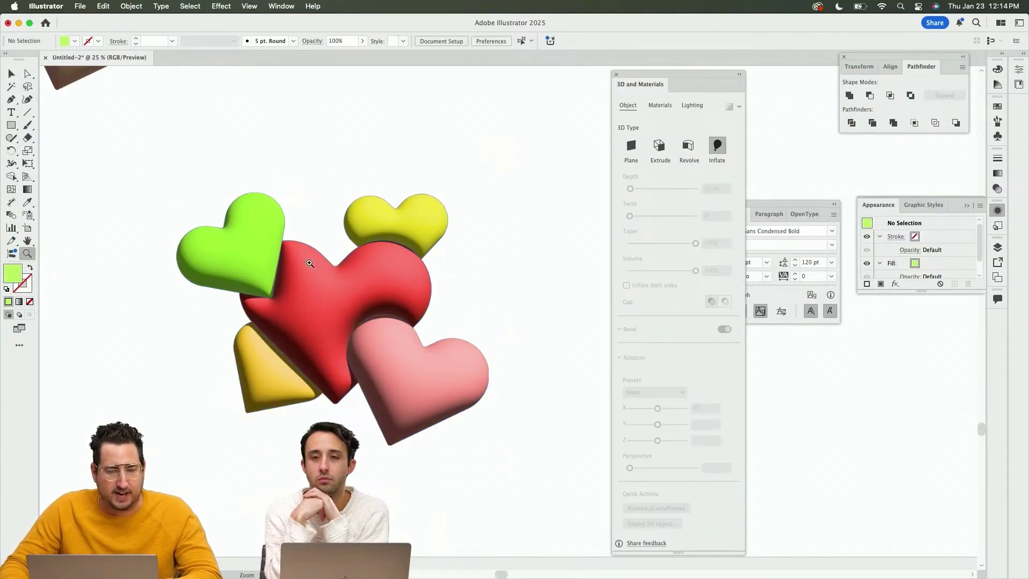
drag(310, 263, 385, 271)
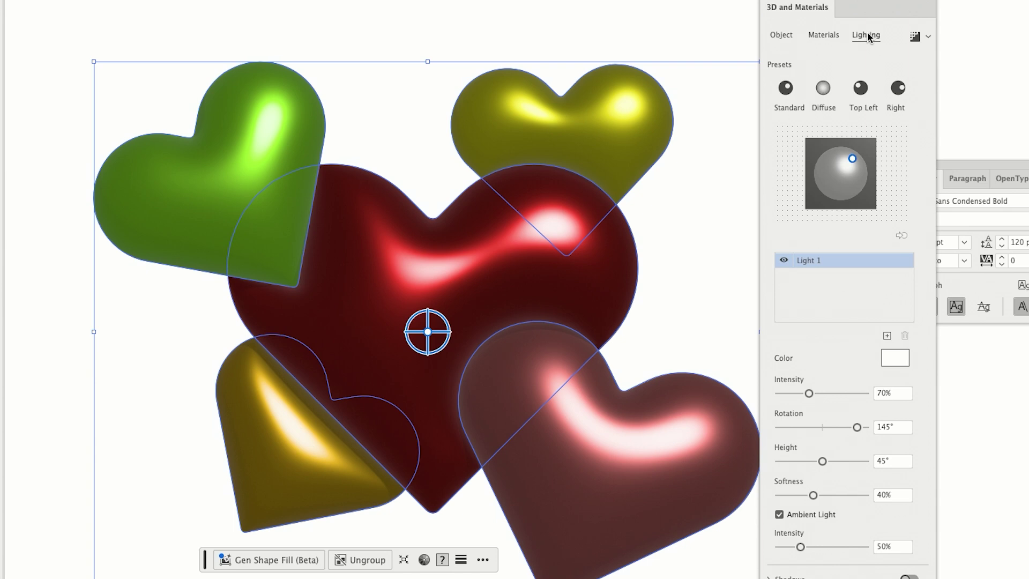
click(887, 364)
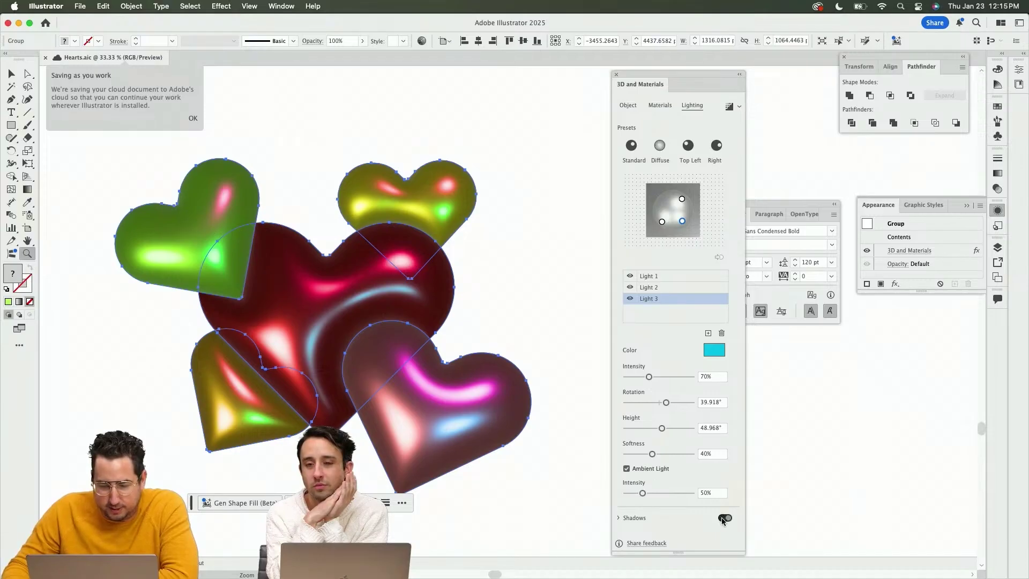
Turn on 3D shadows and set the render quality to High
click(725, 517)
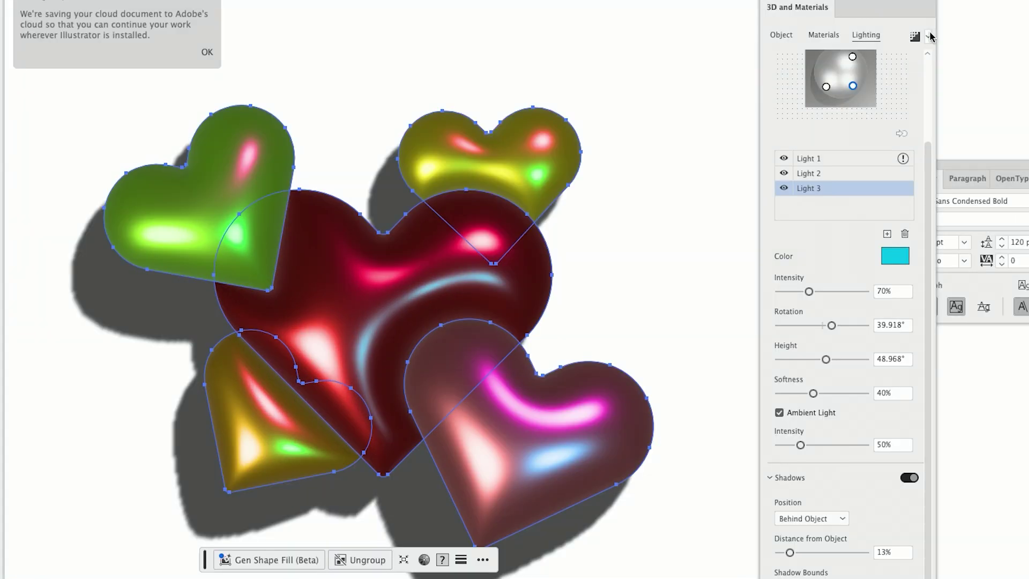
click(739, 106)
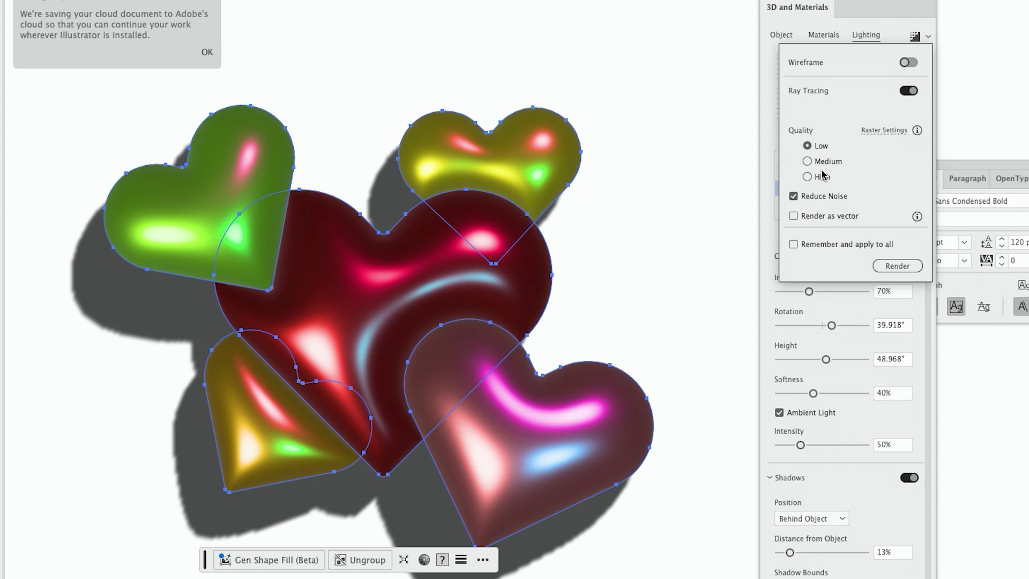
click(822, 175)
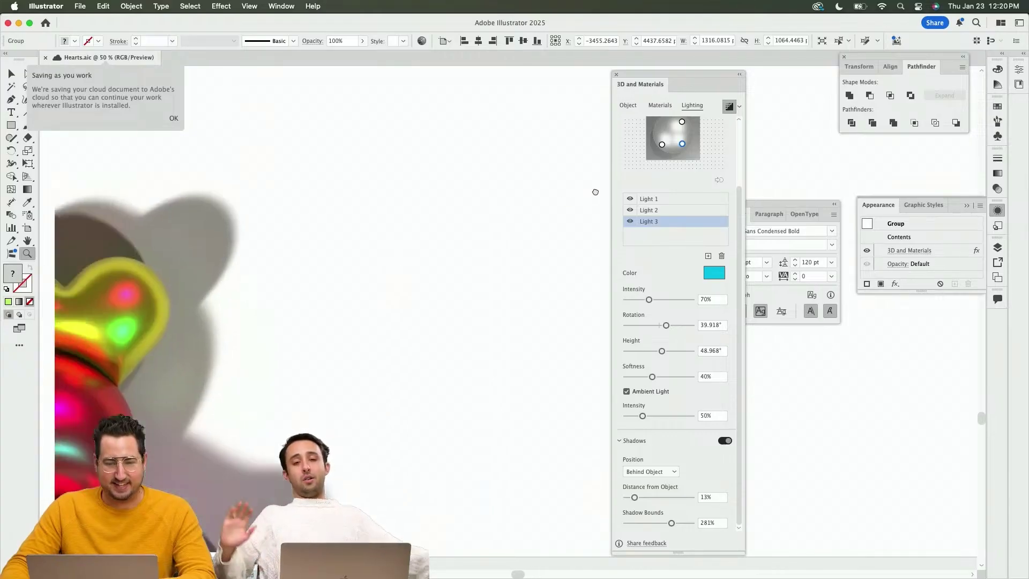
Deselect the hearts and export them as Hearts.png to the Desktop
key(super+shift+a)
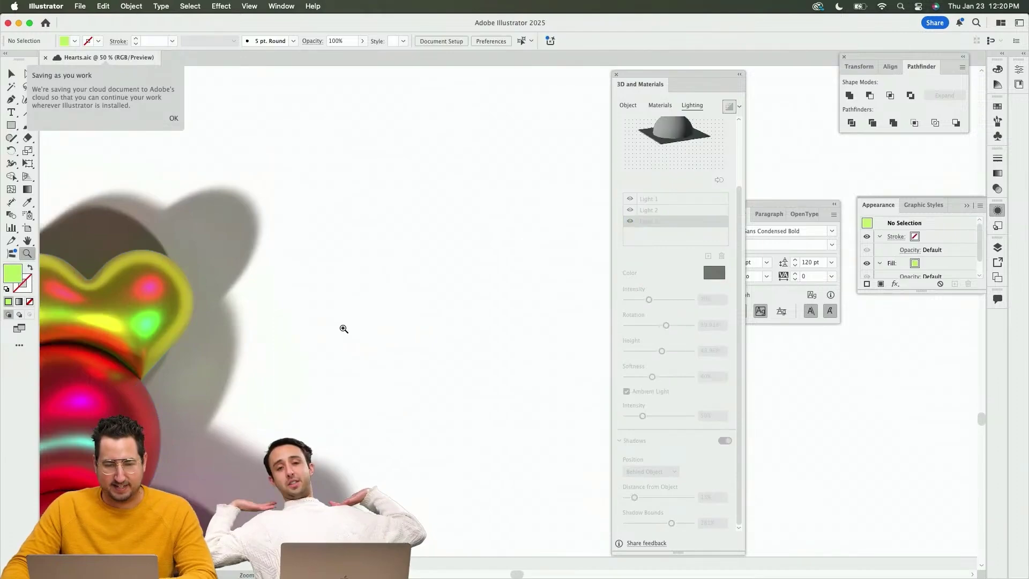
scroll(301, 321, down, 3)
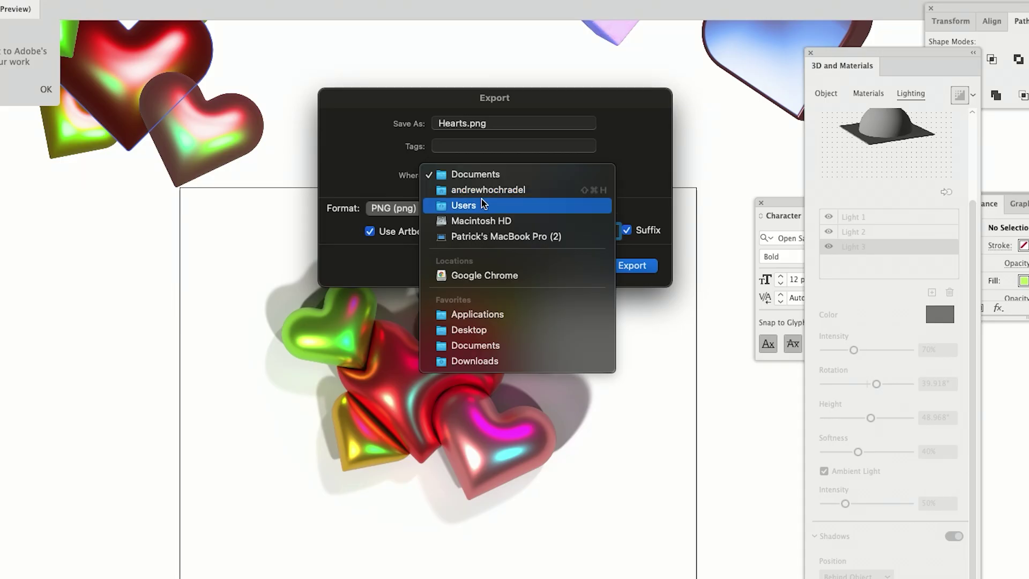
click(474, 329)
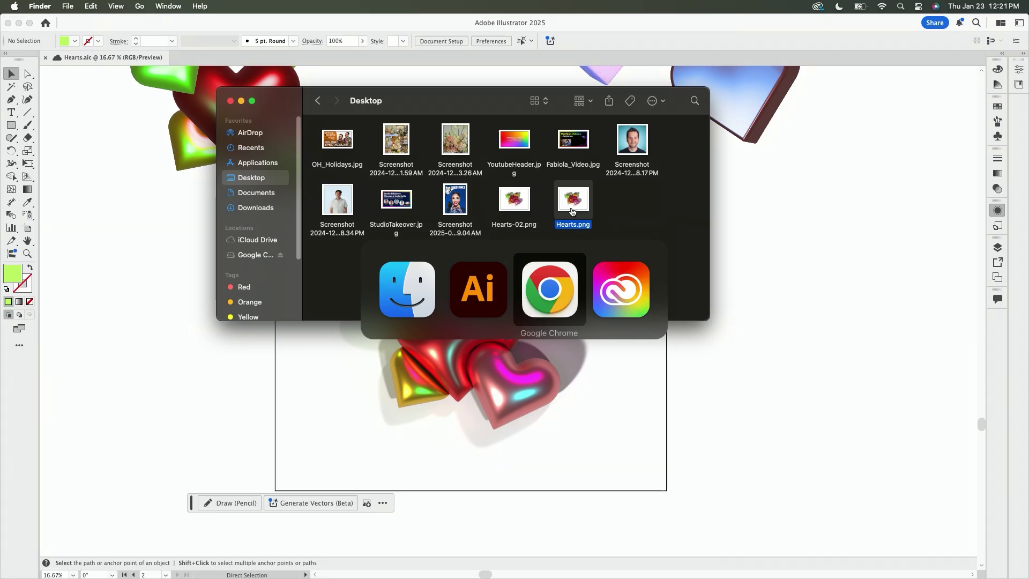
key(super+Tab)
key(super+Tab)
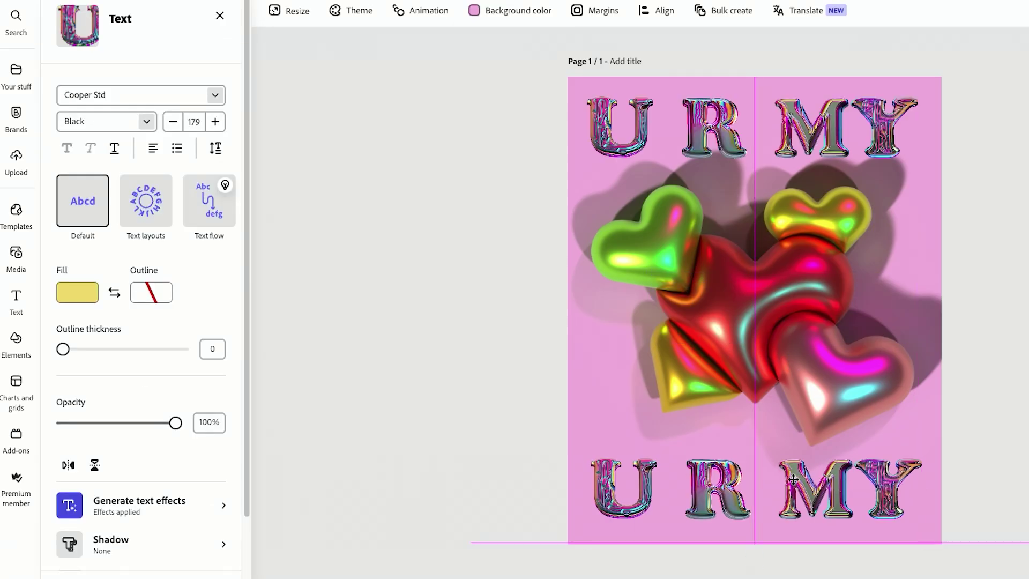
Change the bottom text to CRUSH and add a same-size page
triple_click(777, 484)
text(CR)
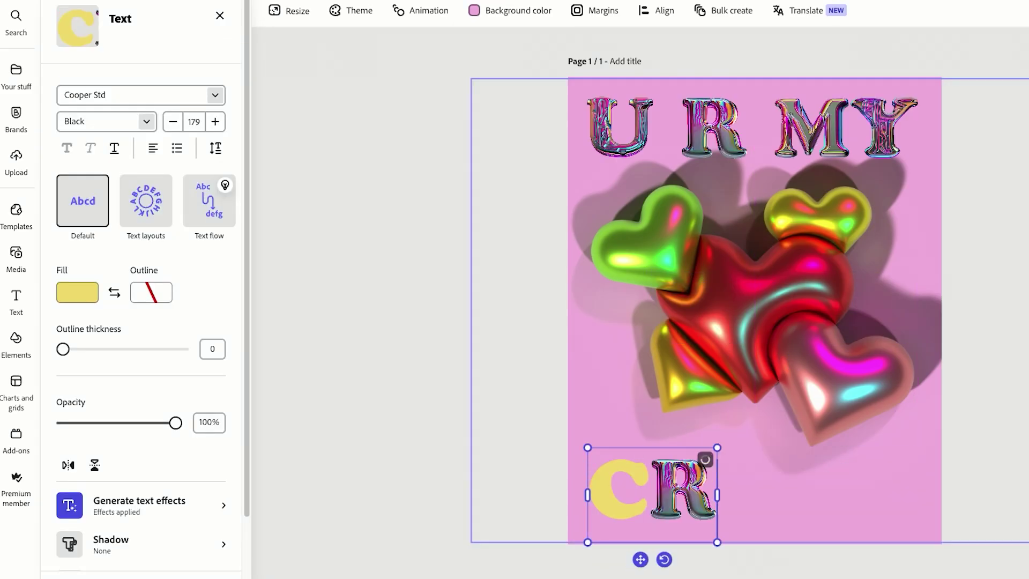
text(USH)
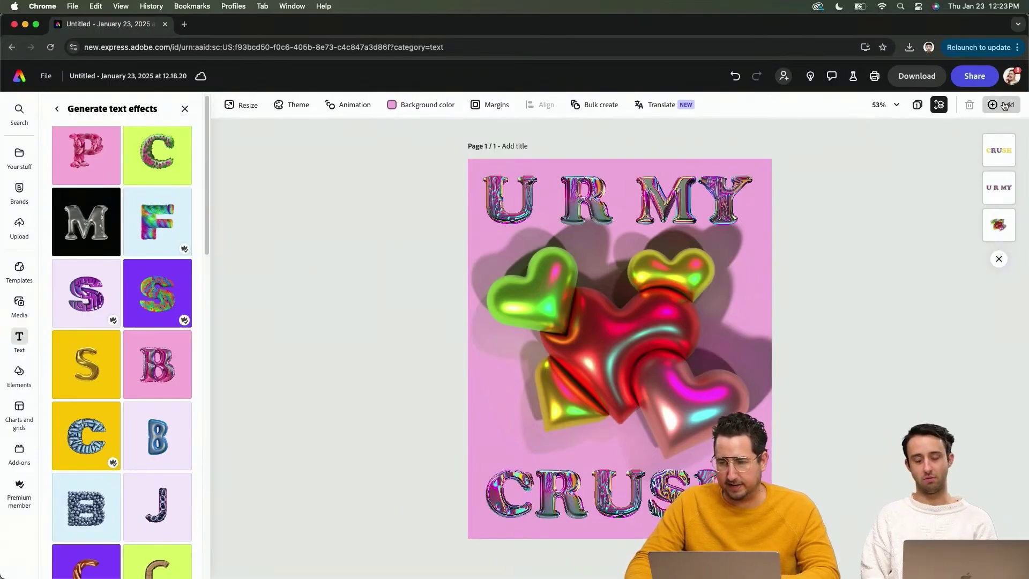
click(1003, 105)
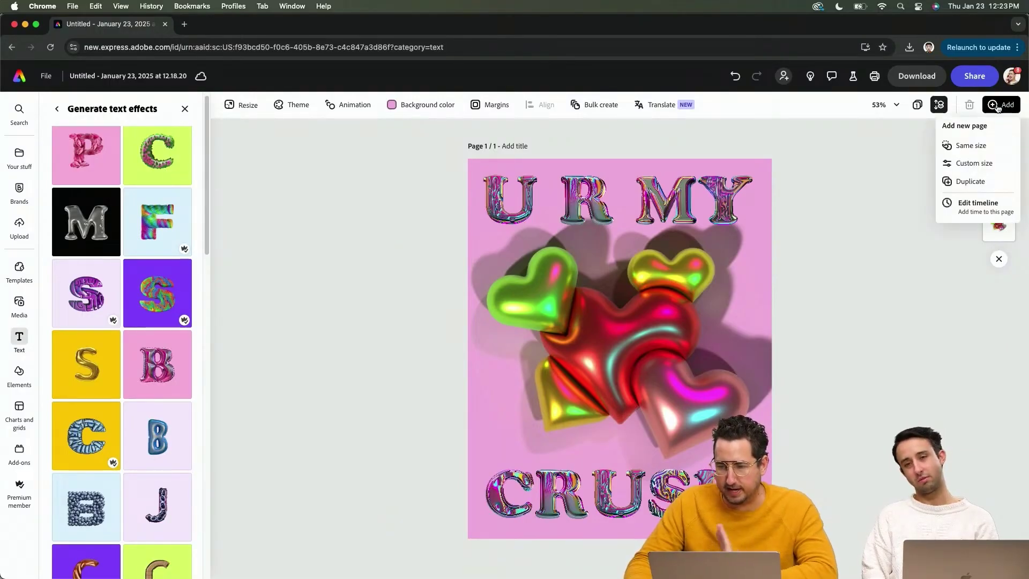
click(979, 145)
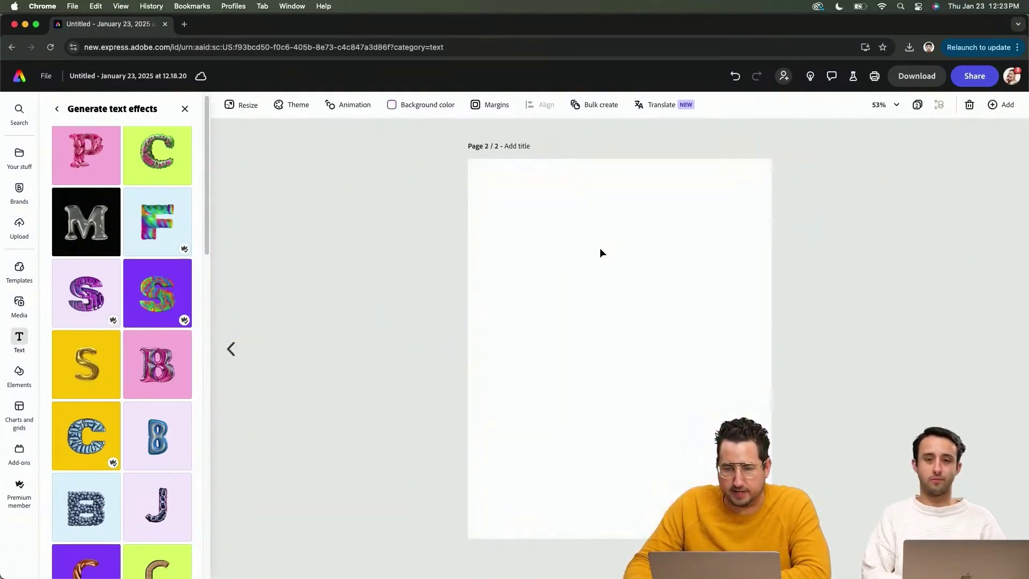
Make the new page's background green
click(426, 105)
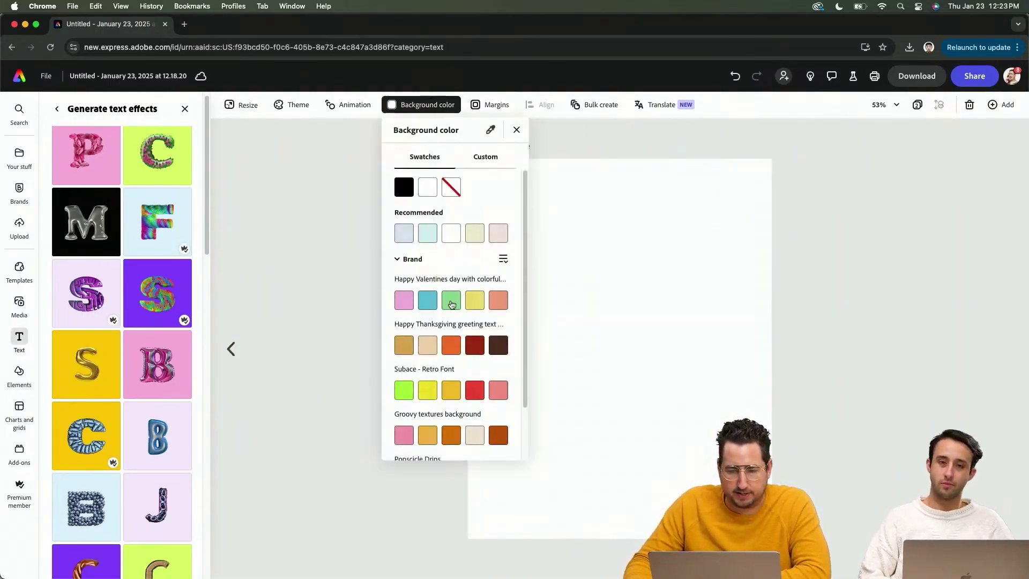
click(451, 303)
click(802, 265)
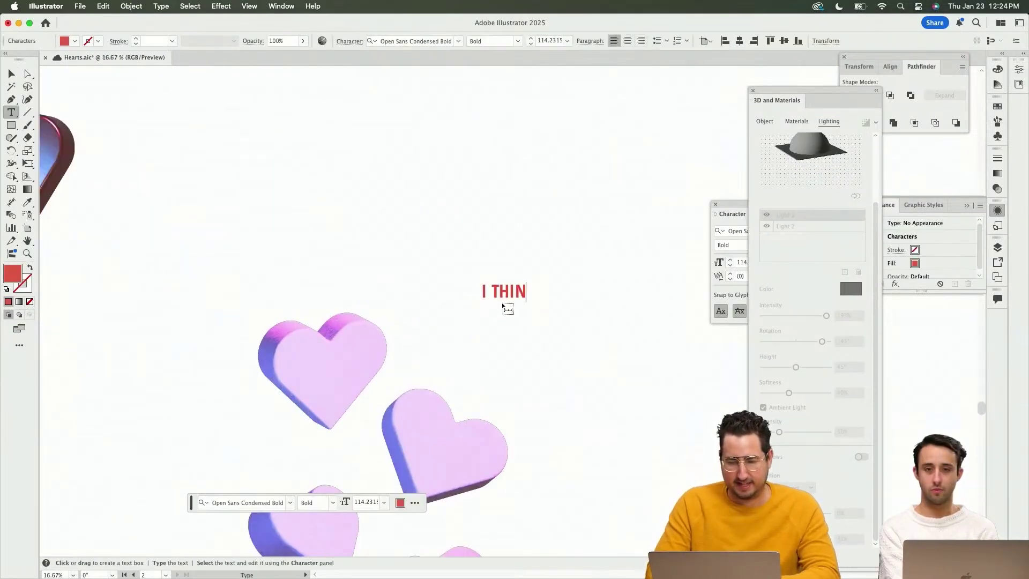
text(K)
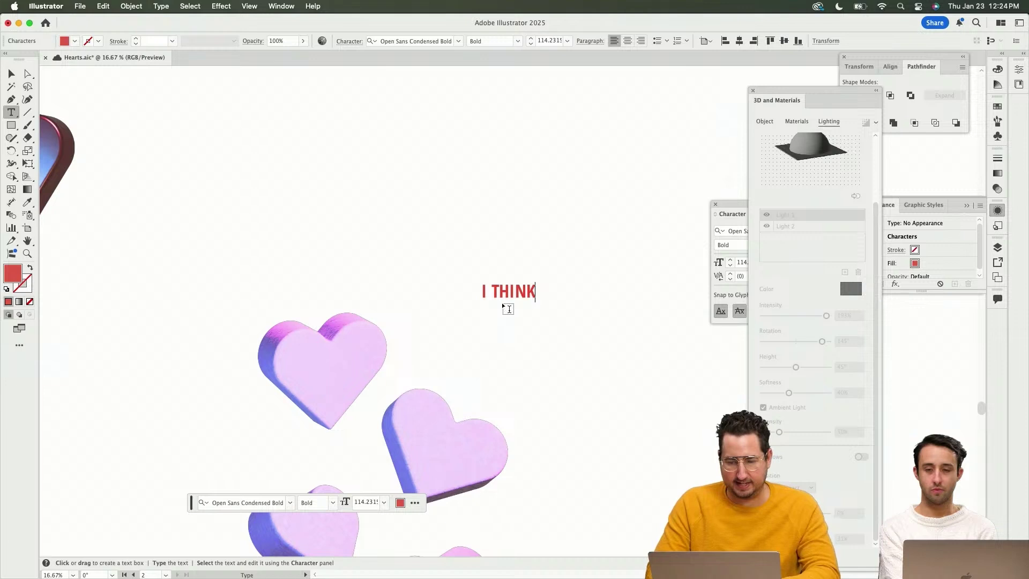
Write the red text lines I AM, FALLING and FOR YOU below I THINK
click(513, 342)
text(I AM)
key(Escape)
click(550, 372)
text(FALLIN)
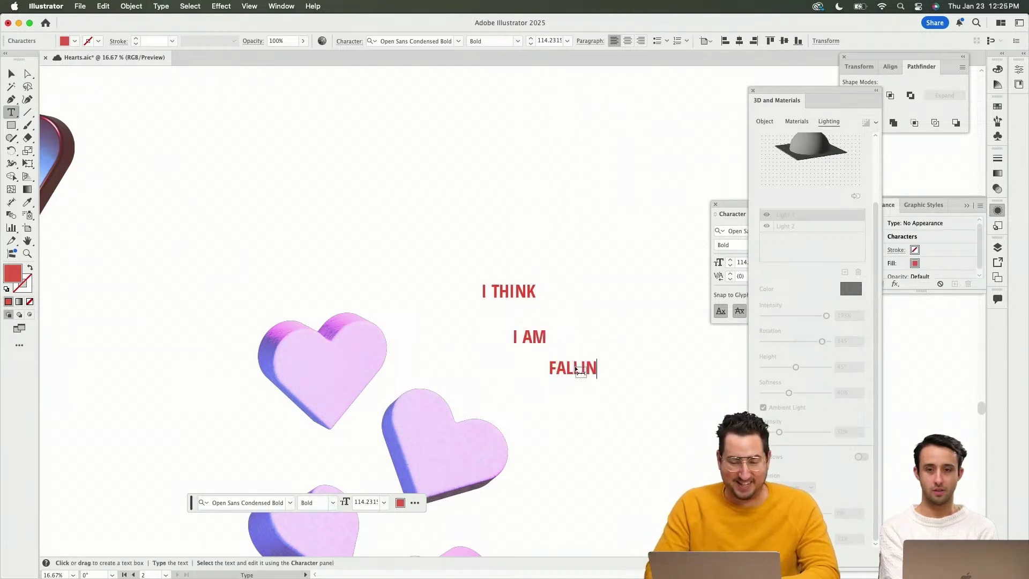
text(G)
drag(576, 367, 591, 408)
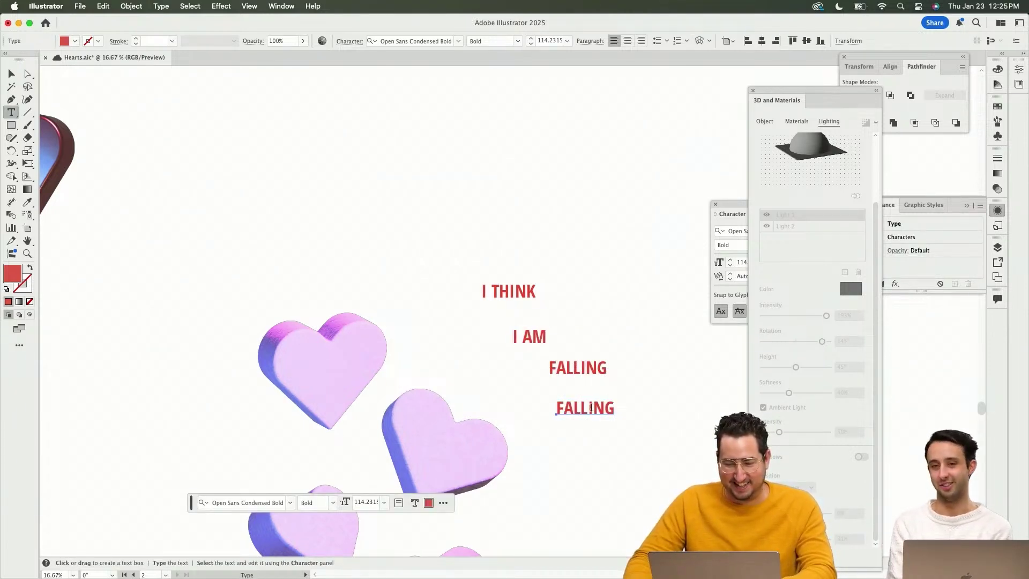
double_click(591, 408)
text(FOR YOU)
key(Escape)
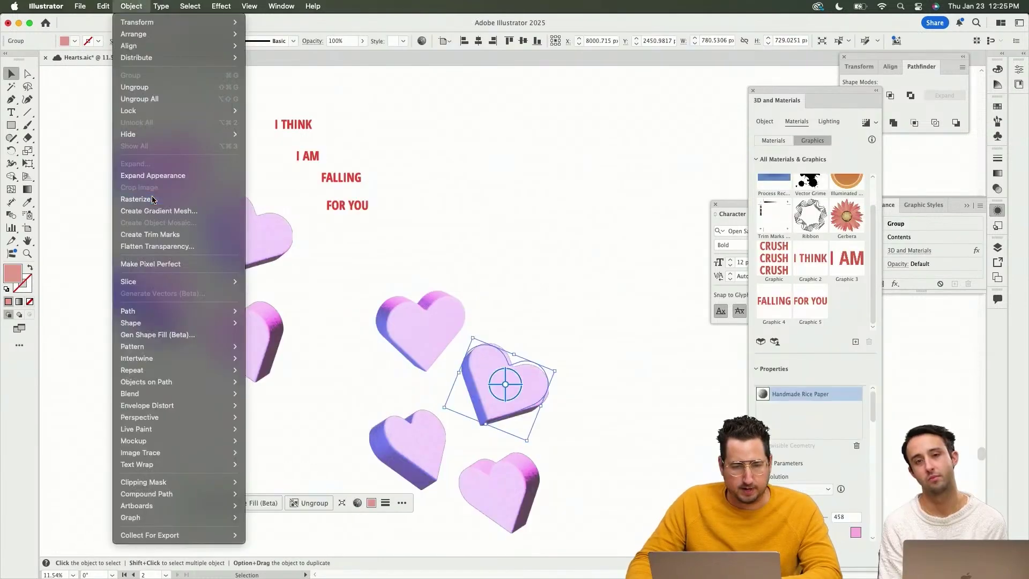
Rasterize a heart and create a mockup placing I THINK on it
click(156, 198)
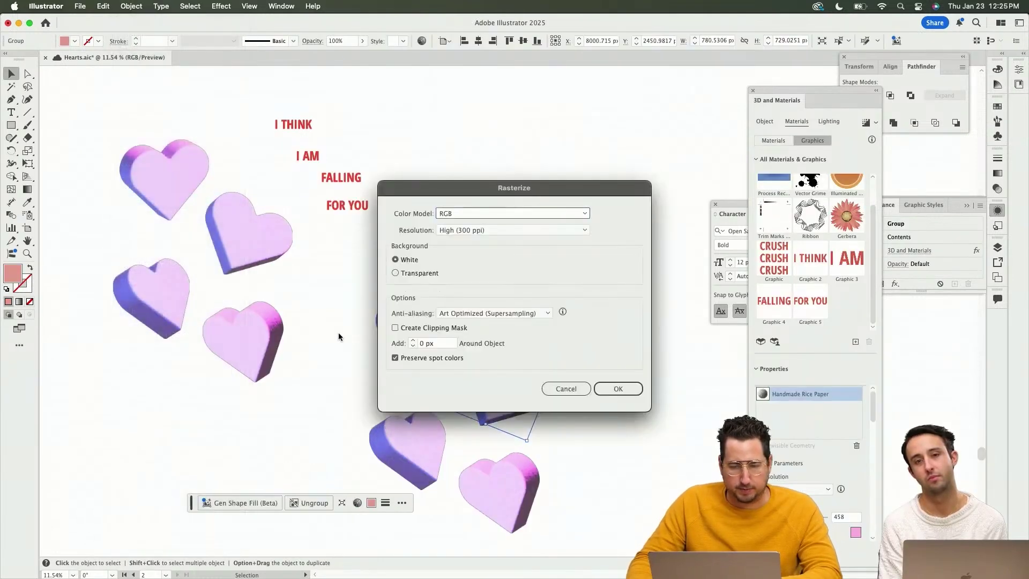
click(618, 390)
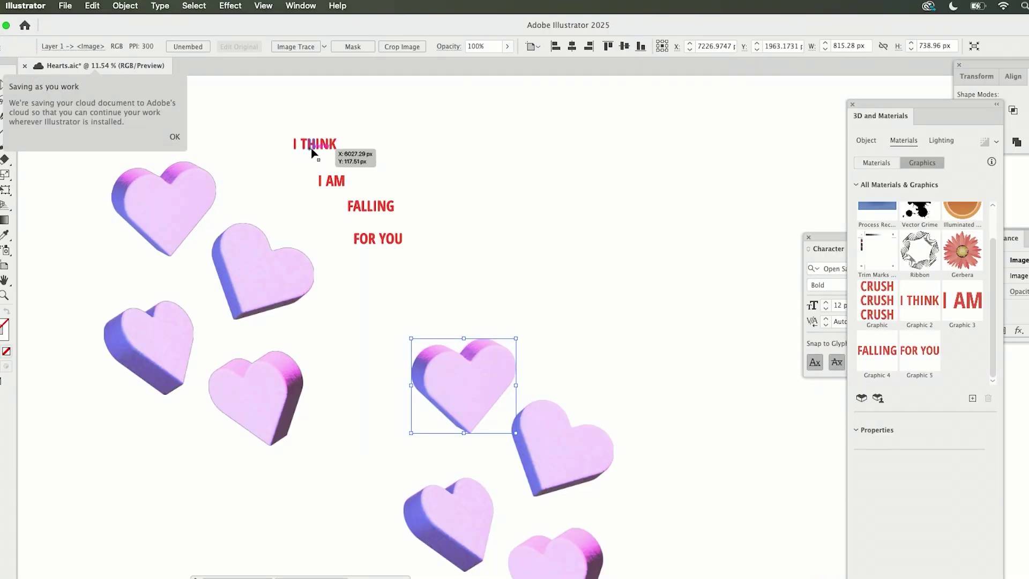
shift+click(312, 152)
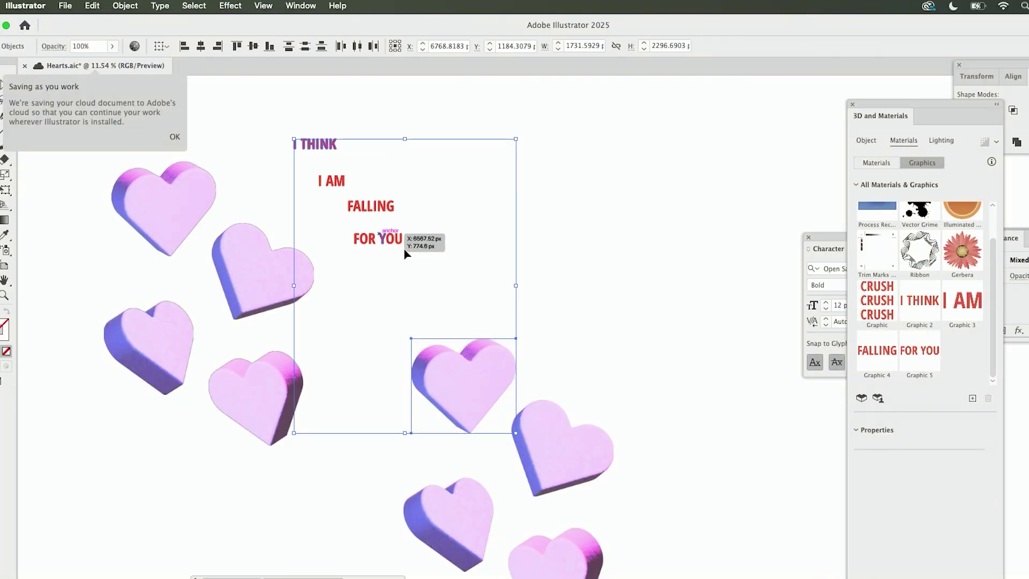
click(126, 5)
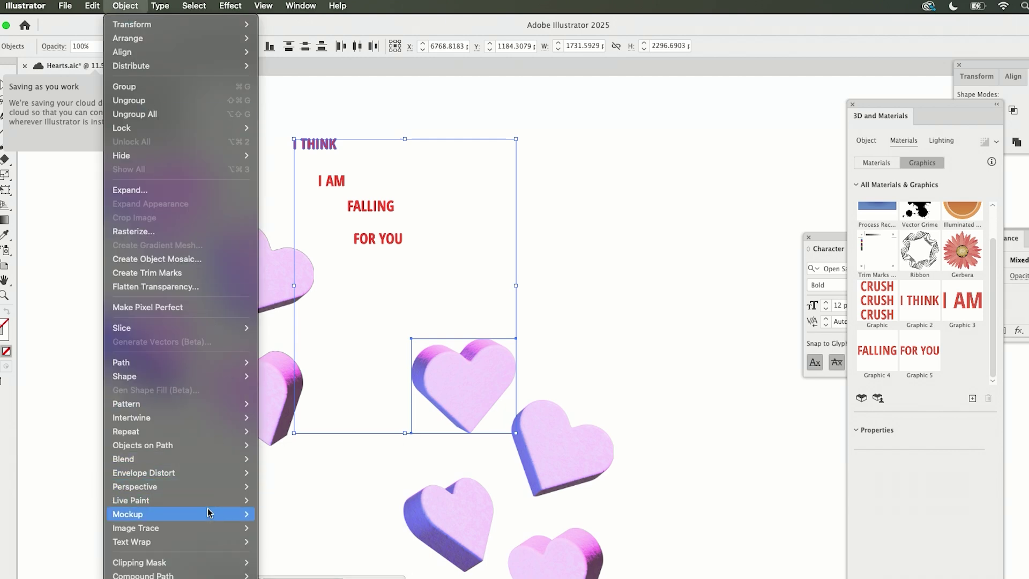
mouse_move(128, 514)
click(293, 516)
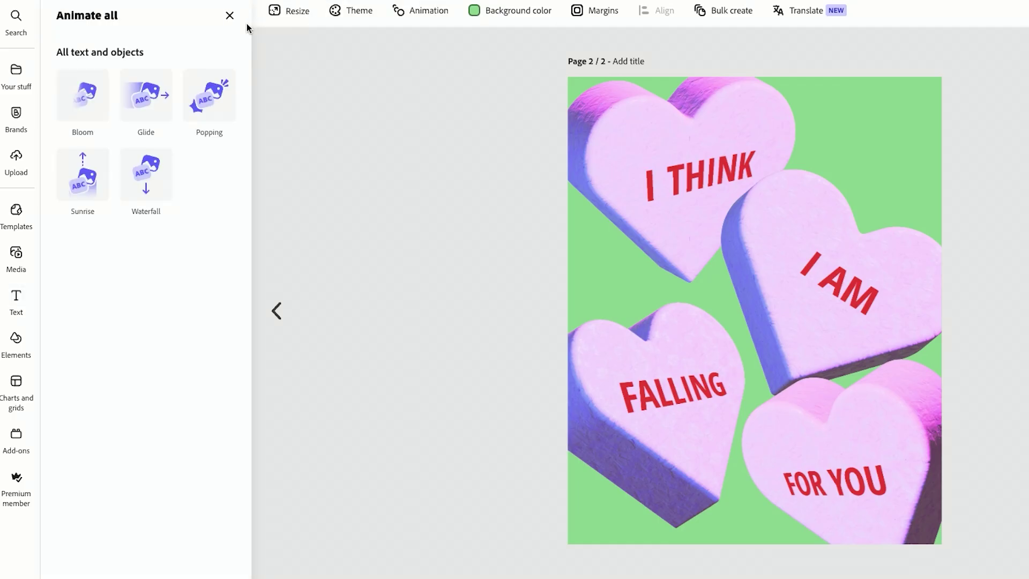
Animate page 2 with Waterfall and give the hearts a looping Bob animation
click(145, 185)
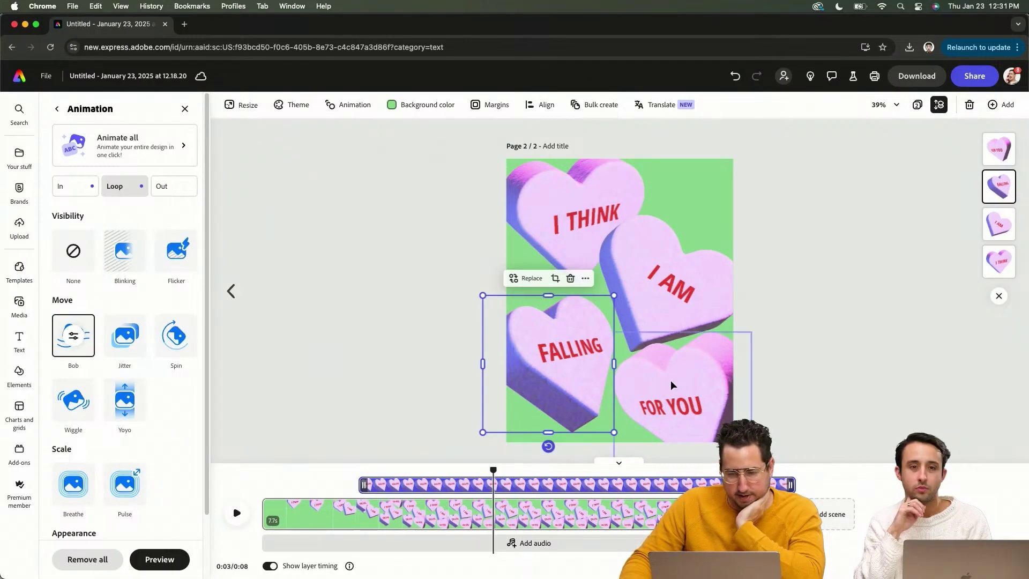
click(672, 386)
click(111, 514)
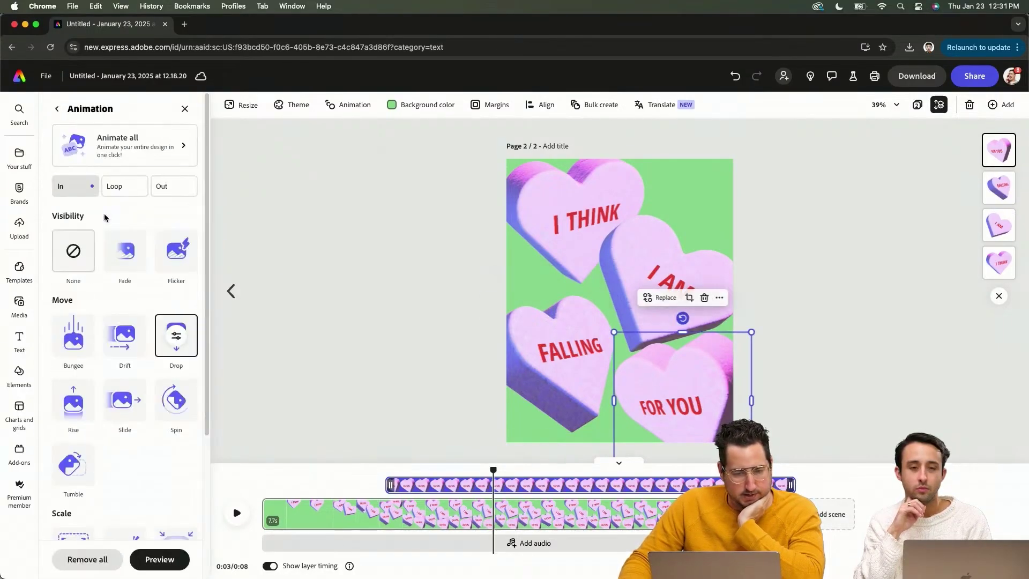
click(84, 348)
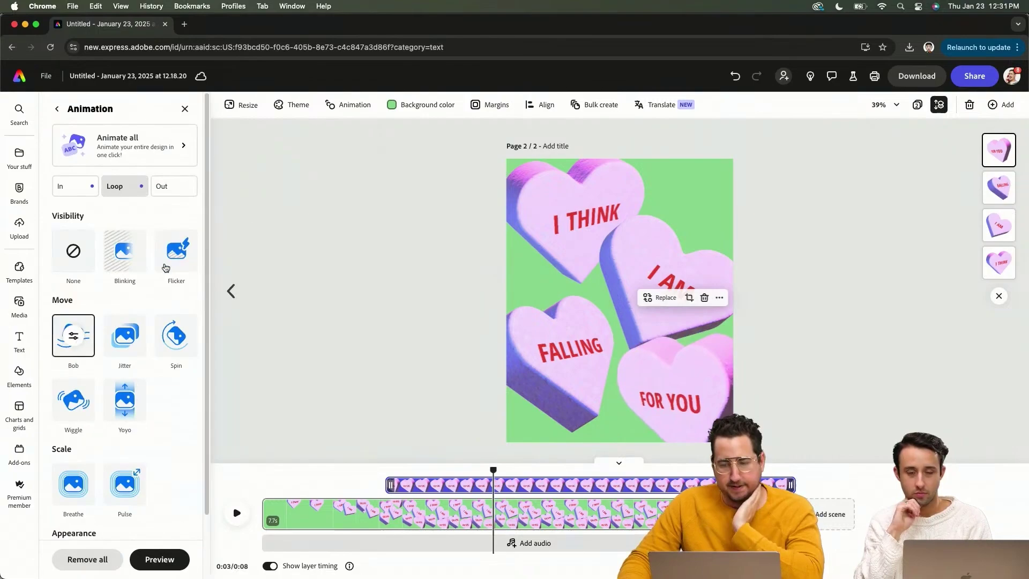
click(161, 186)
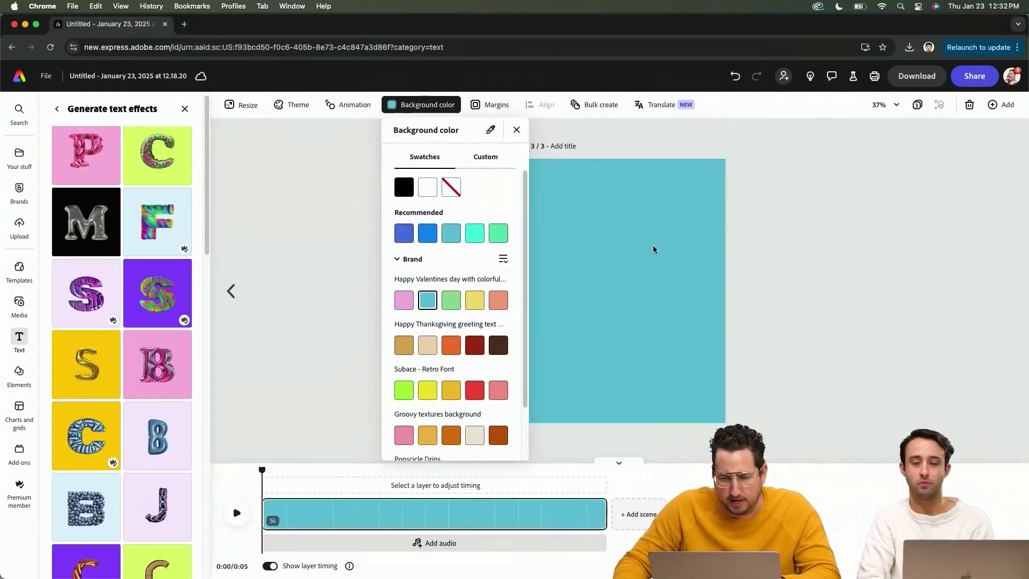
Bring Illustrator forward, then show Animate all options for the whole design
key(Escape)
key(super+Tab)
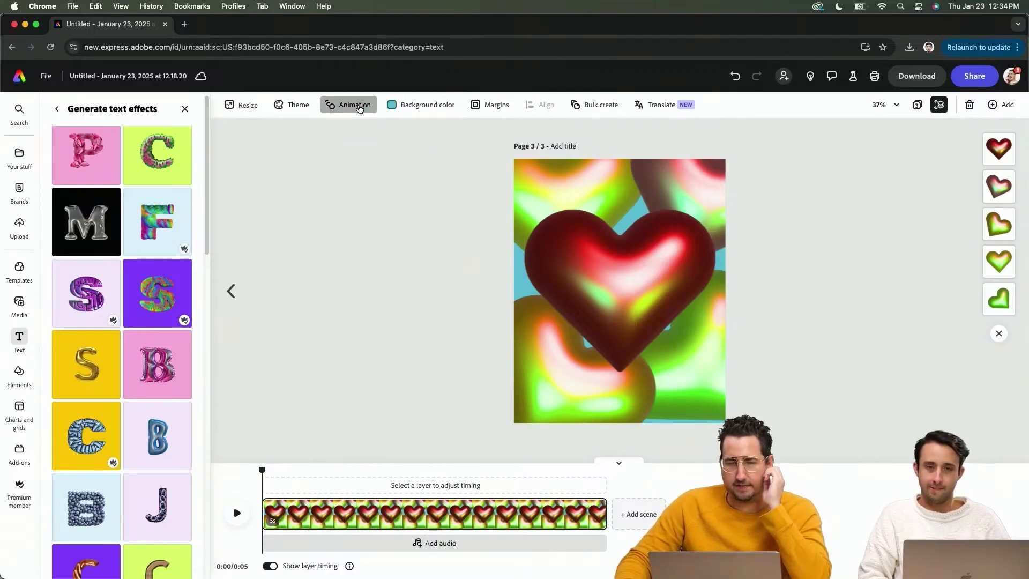
click(354, 105)
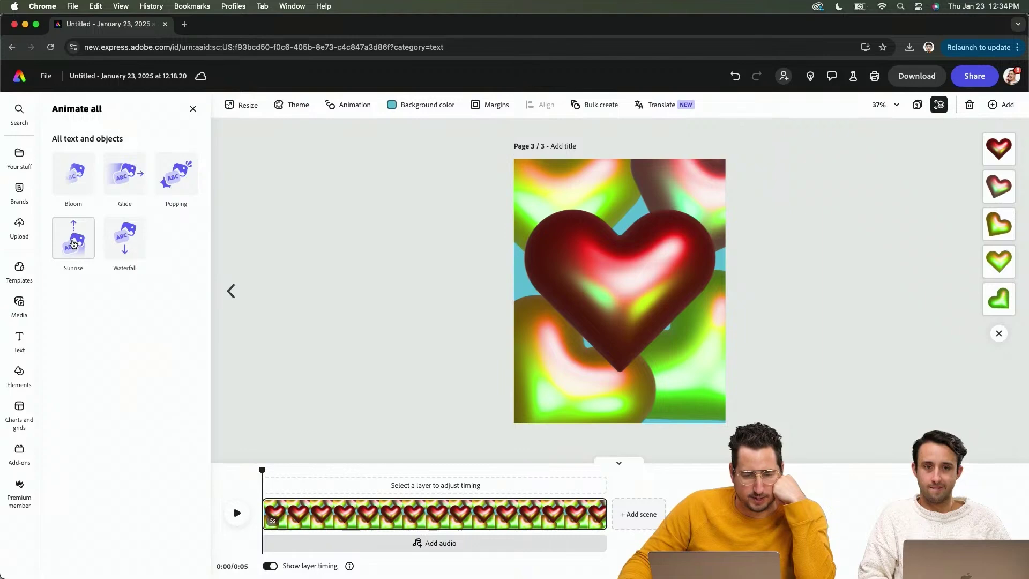
Drift the heart in from outside the page without fade; shrink and centre the balloon text
click(73, 243)
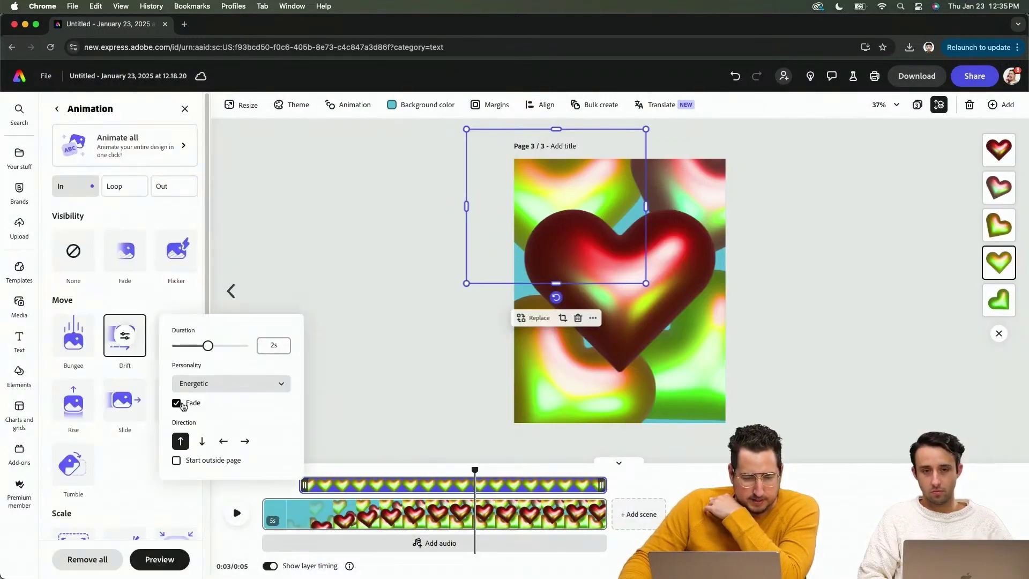
click(177, 460)
click(122, 341)
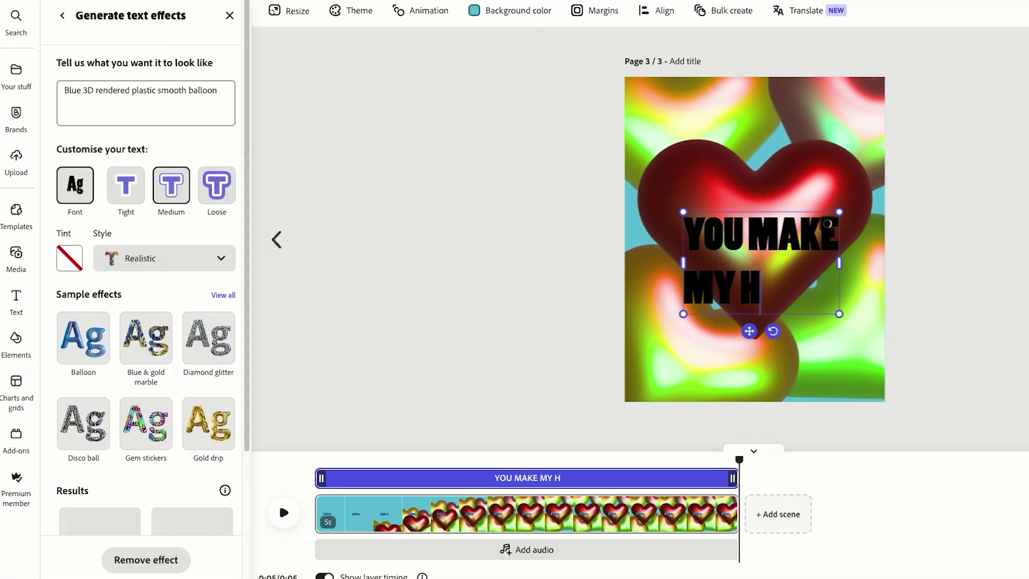
text(EART POP!)
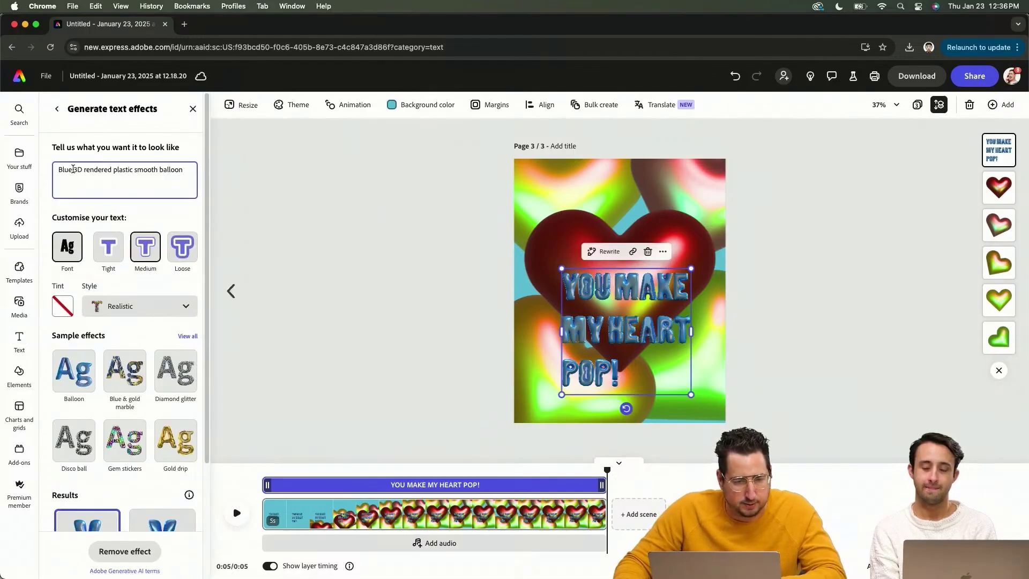
text(Silver)
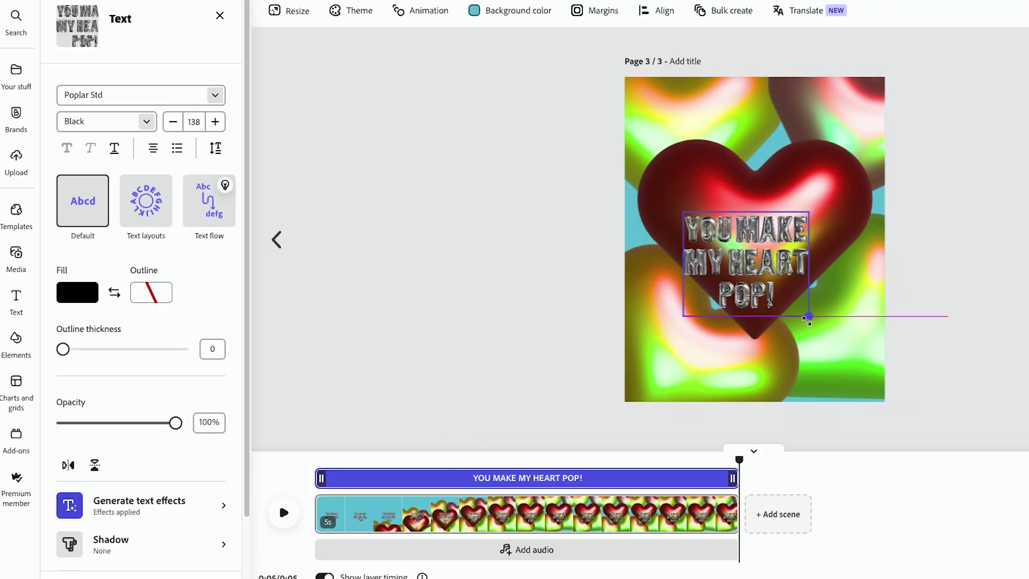
drag(808, 317, 787, 298)
drag(750, 261, 751, 236)
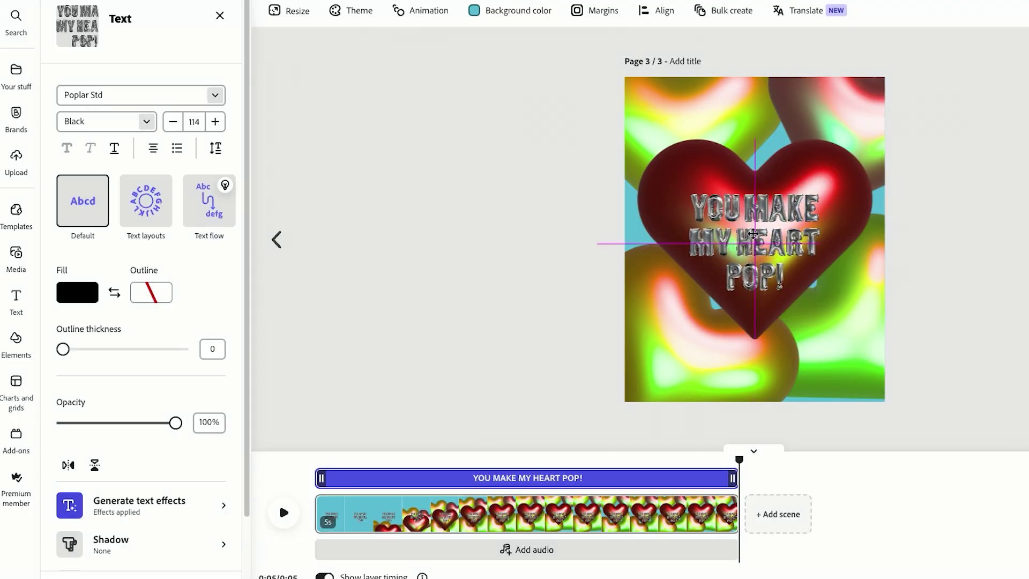
Make the heart group drift upward from outside the page without fade
click(420, 10)
click(145, 295)
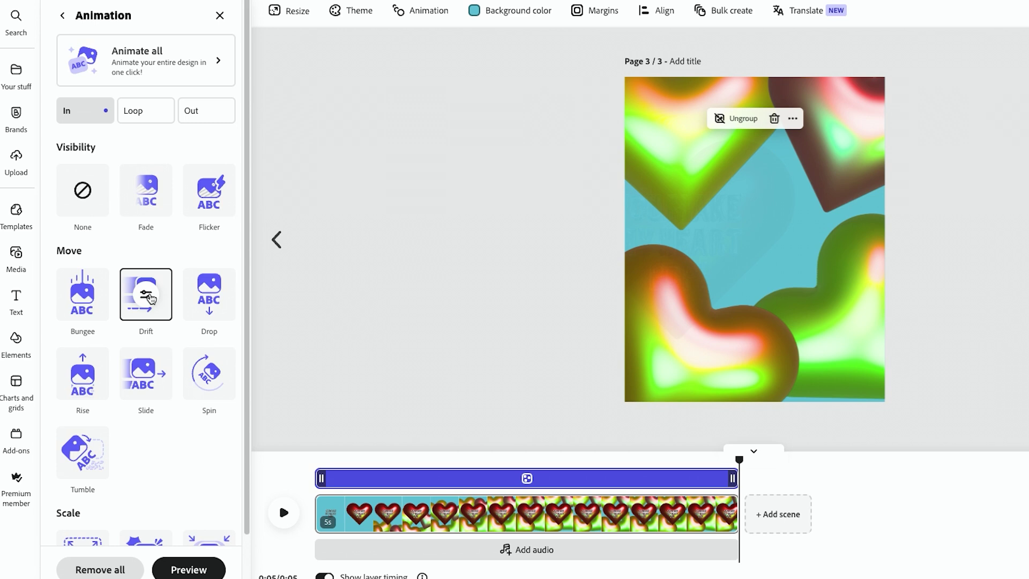
click(215, 424)
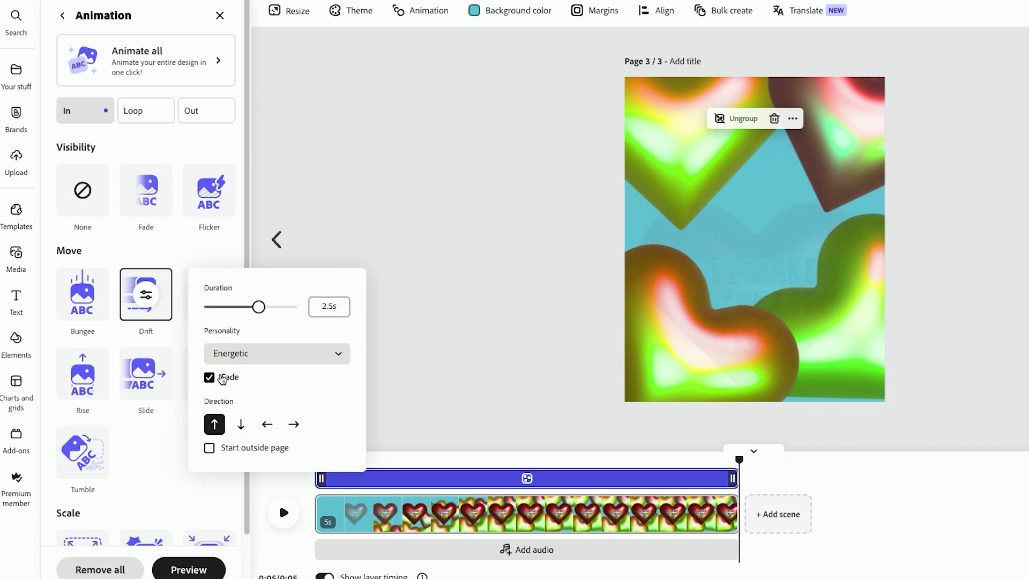
click(209, 377)
click(209, 448)
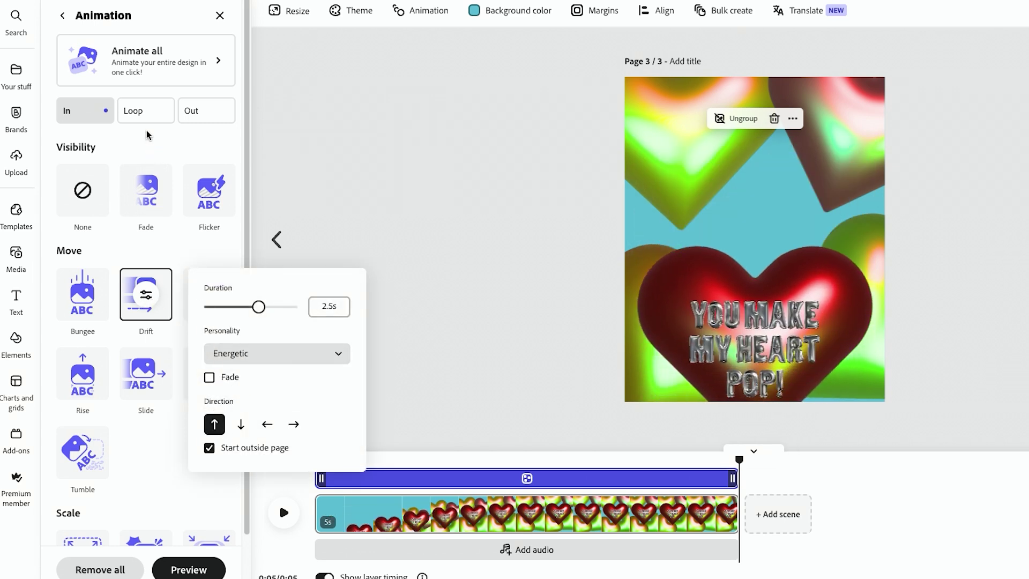
Add a looping Bob to the heart group and add a fourth same-size page
click(157, 113)
click(74, 314)
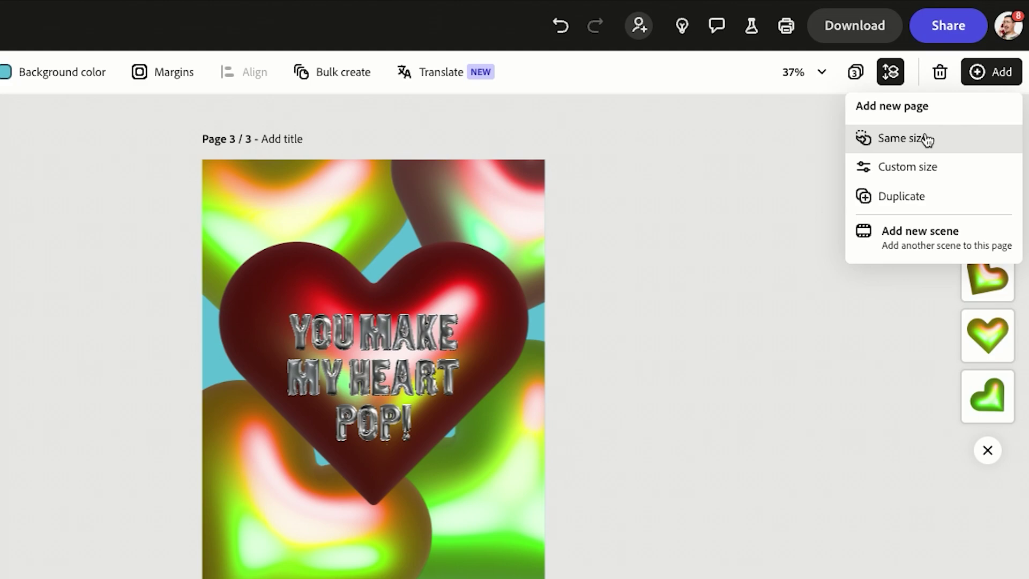
click(927, 140)
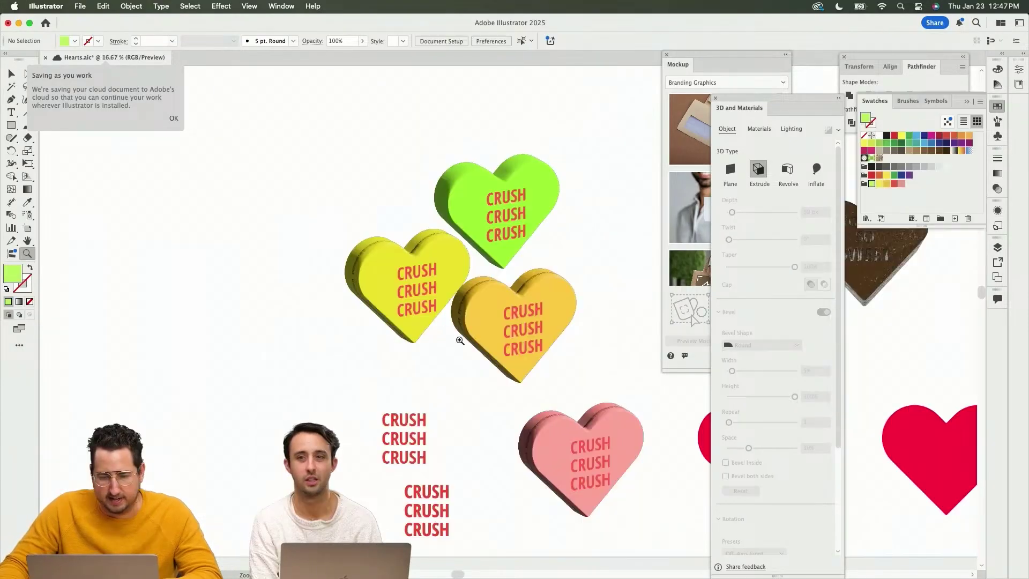
Tilt the yellow CRUSH candy heart to a custom 3D freeform rotation
click(409, 288)
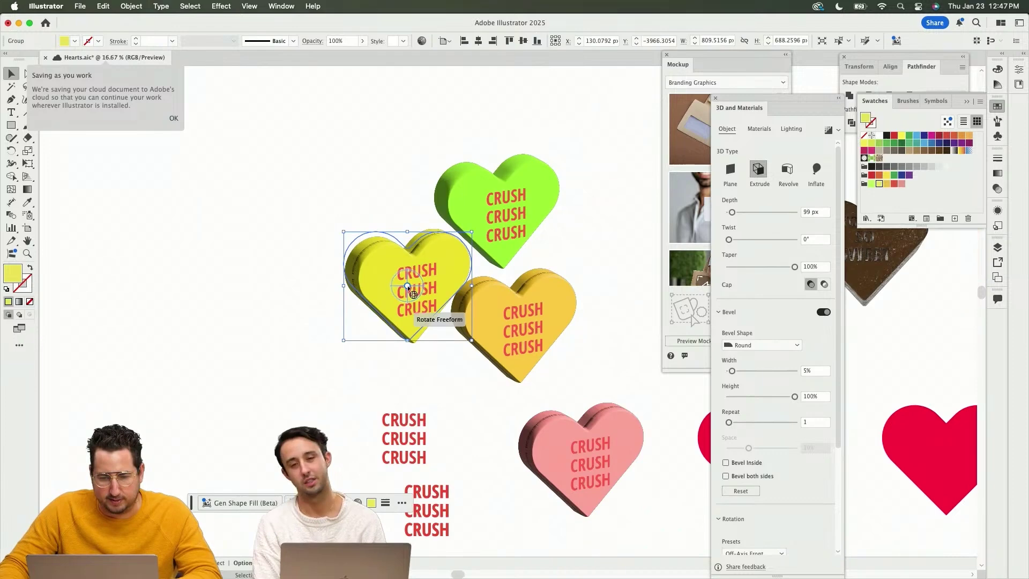
drag(410, 291, 400, 253)
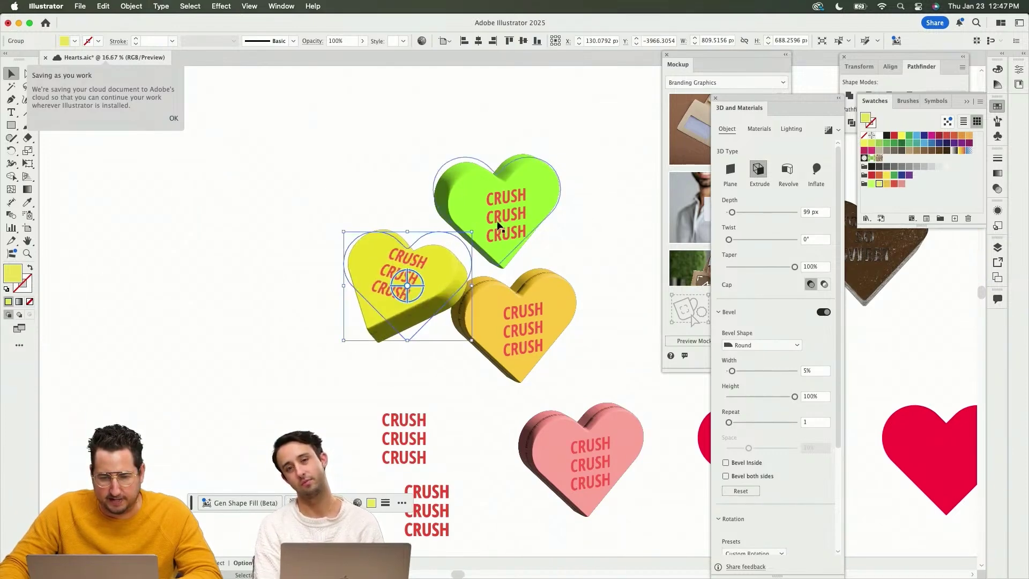
click(479, 212)
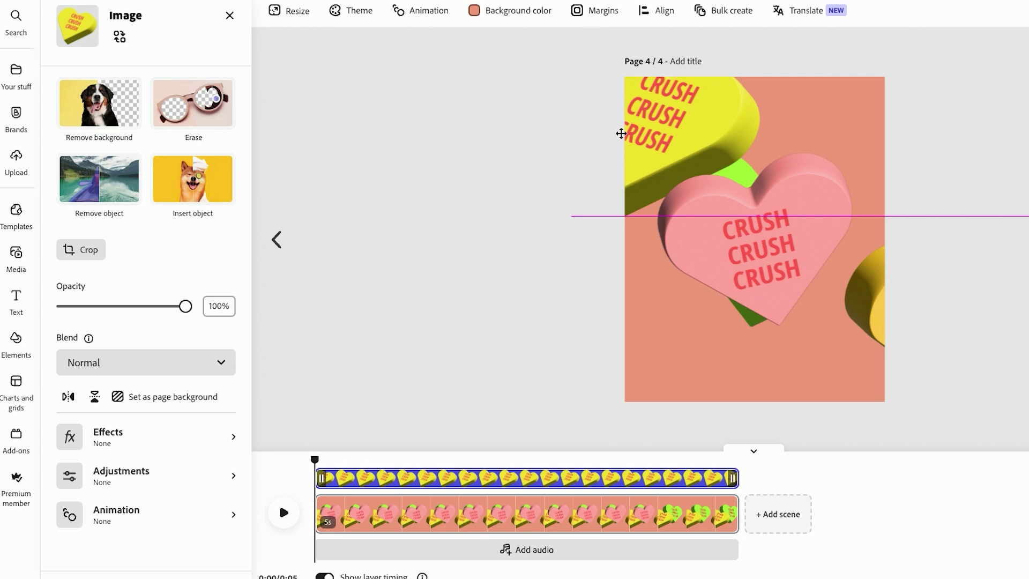
Spread the pink, green and yellow hearts across page 4, then return to page 1
drag(769, 231, 815, 346)
click(809, 239)
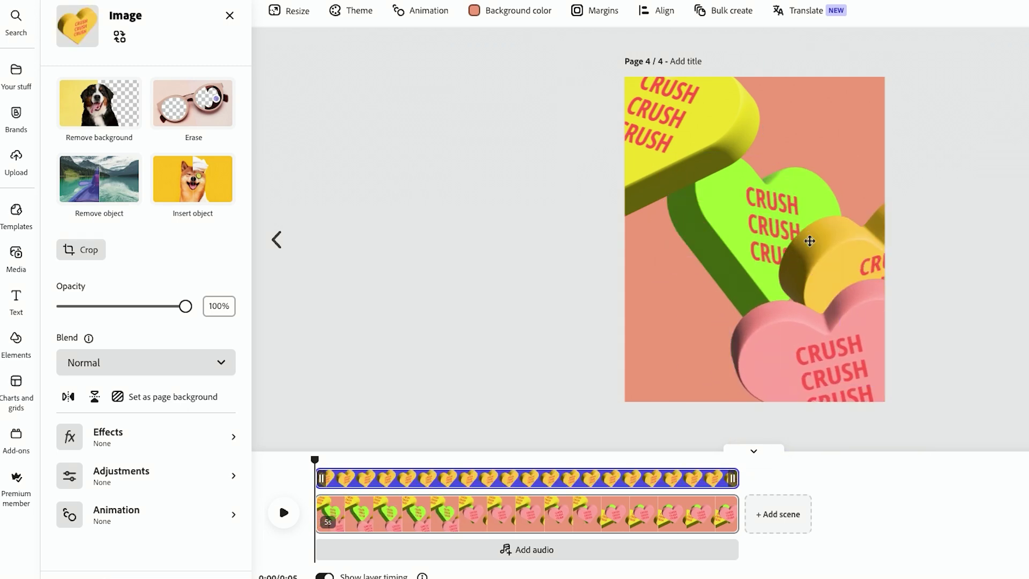
mouse_move(748, 217)
mouse_down()
mouse_move(691, 374)
mouse_move(811, 149)
mouse_up()
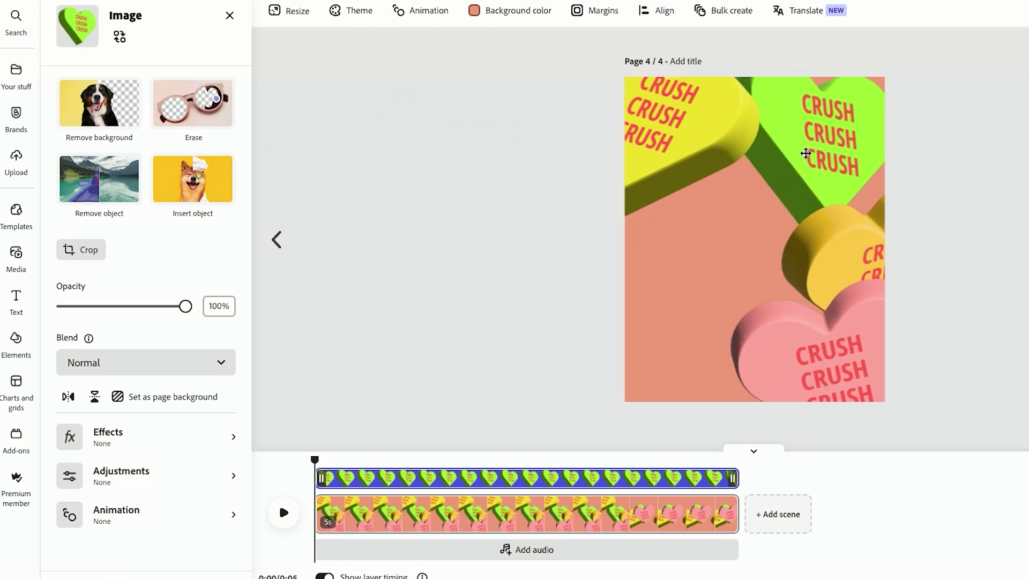
mouse_move(877, 243)
mouse_down()
mouse_move(764, 188)
mouse_move(717, 191)
mouse_up()
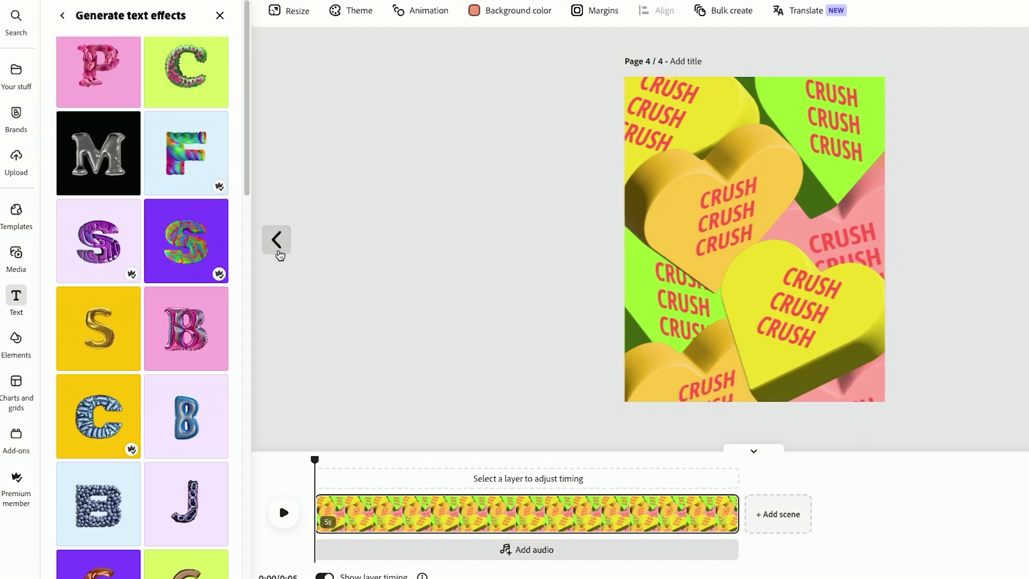
click(278, 251)
click(278, 251)
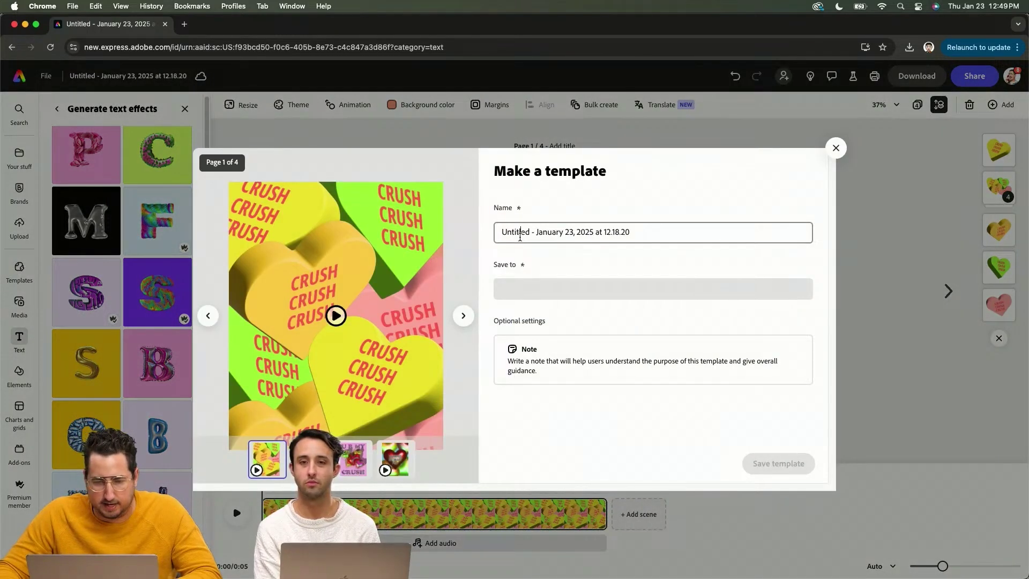
Name the template Valentine's Adobe Live and save it as a public template link
triple_click(520, 233)
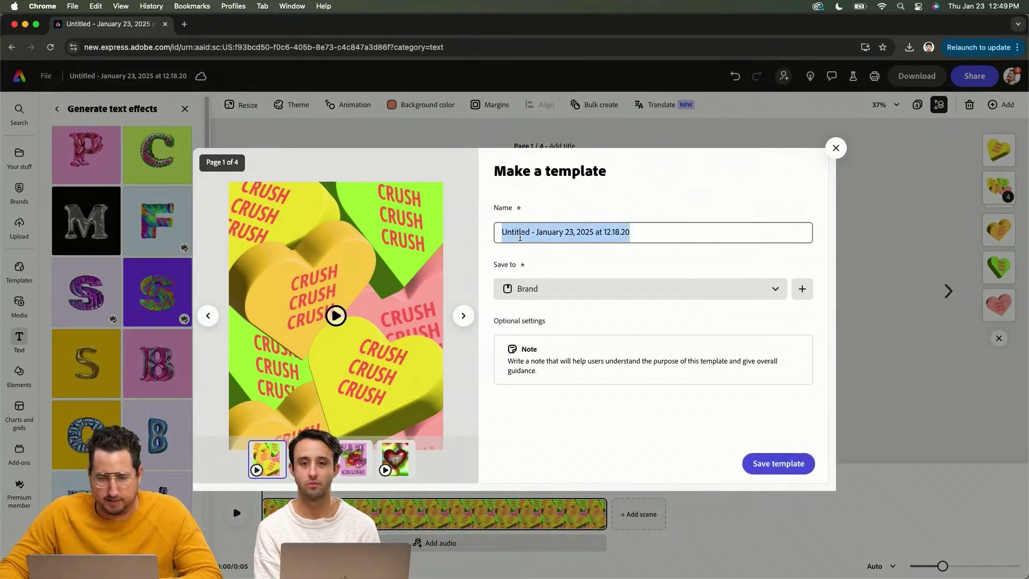
text(Valentine's Ado)
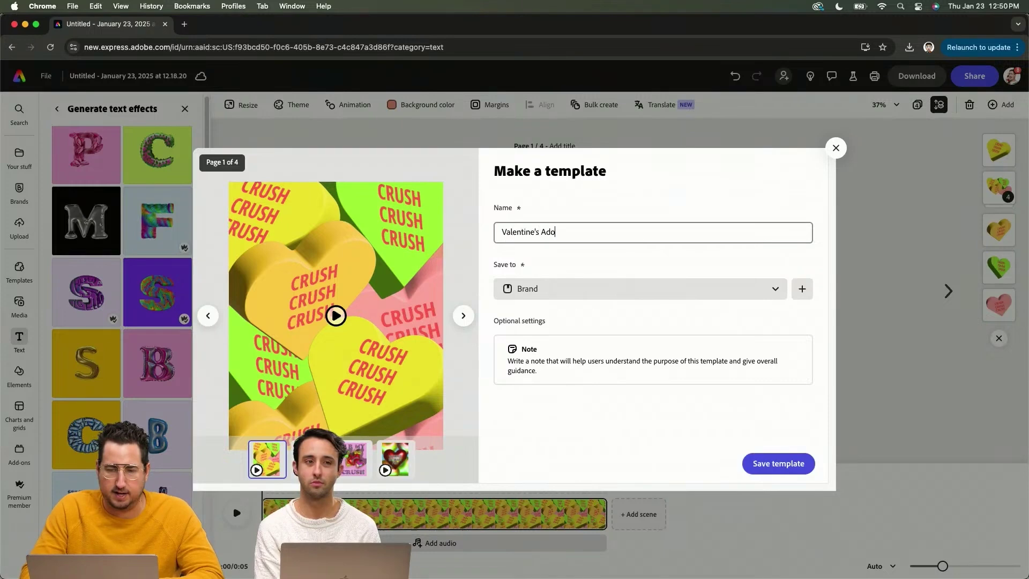
text(be Live)
click(643, 289)
click(615, 327)
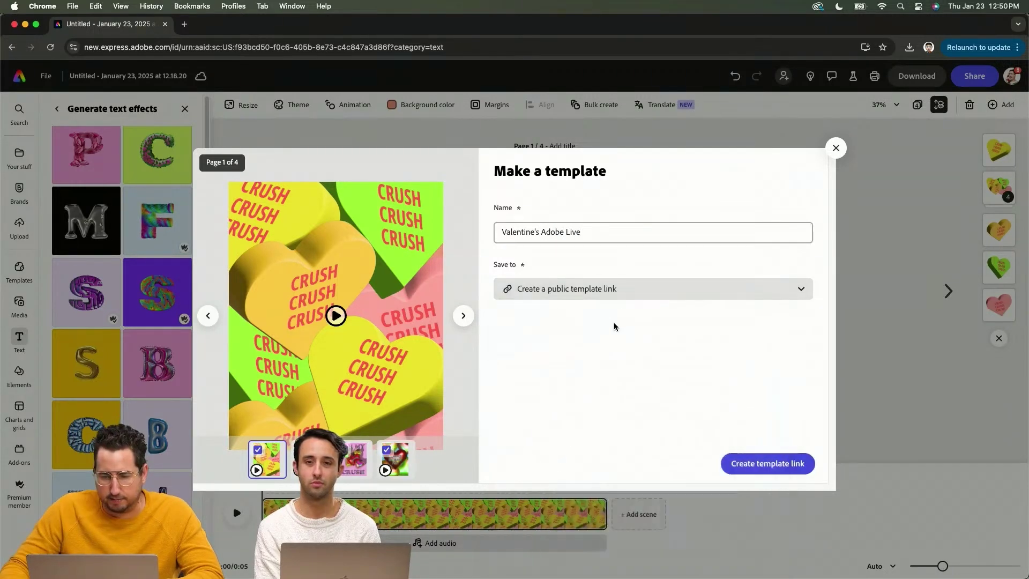